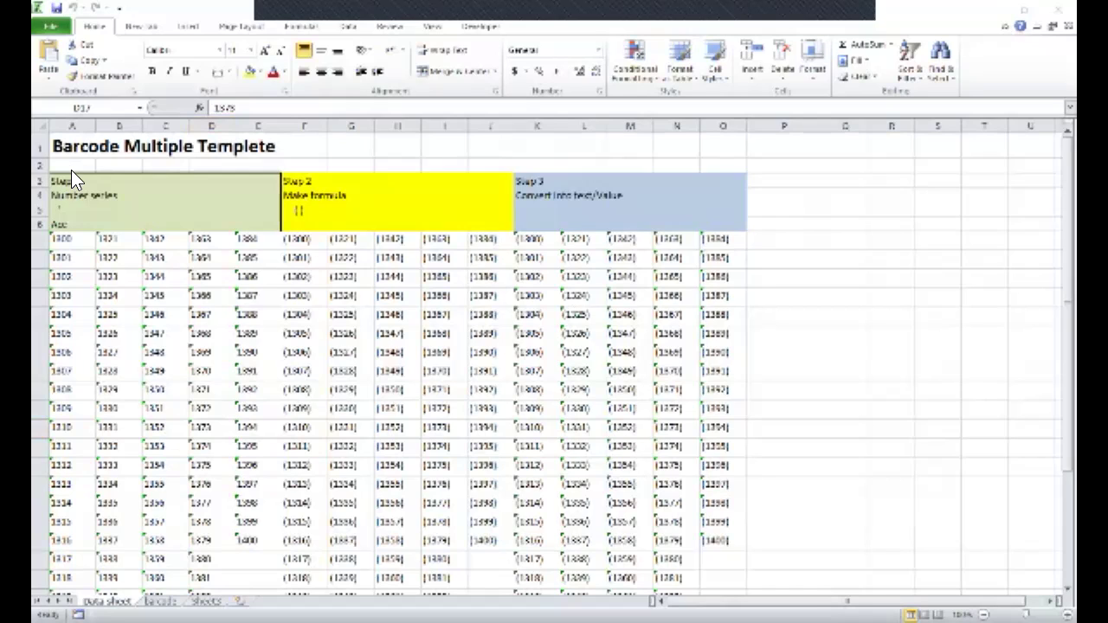
{"action": "left_click", "coordinate": [59, 248]}
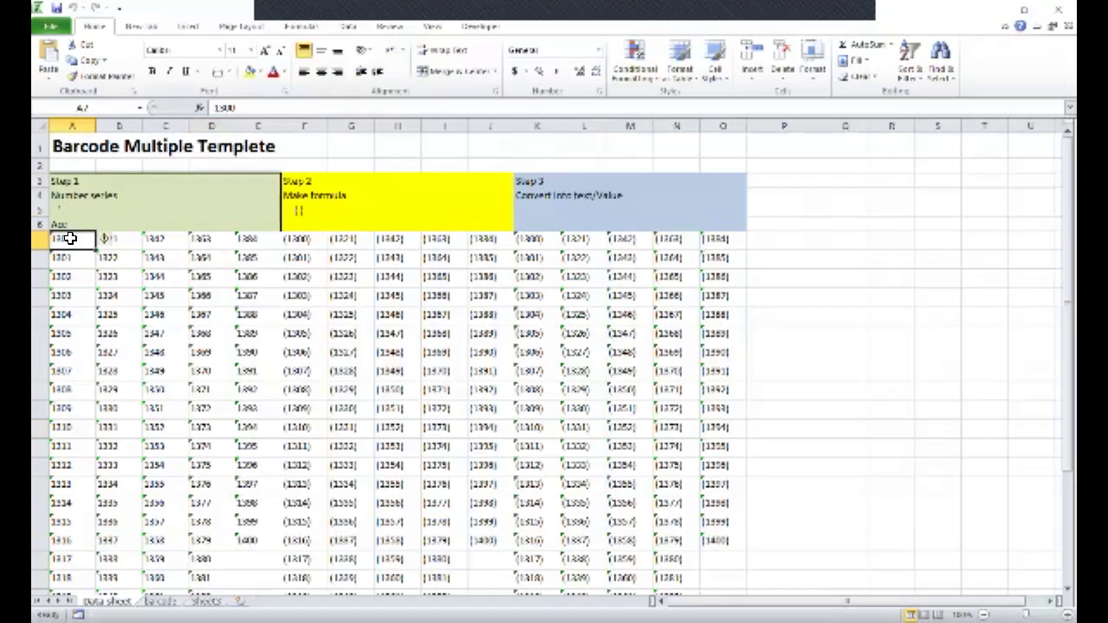
{"action": "left_click_drag", "start_coordinate": [94, 240], "coordinate": [177, 247]}
{"action": "left_click_drag", "start_coordinate": [245, 295], "coordinate": [251, 567]}
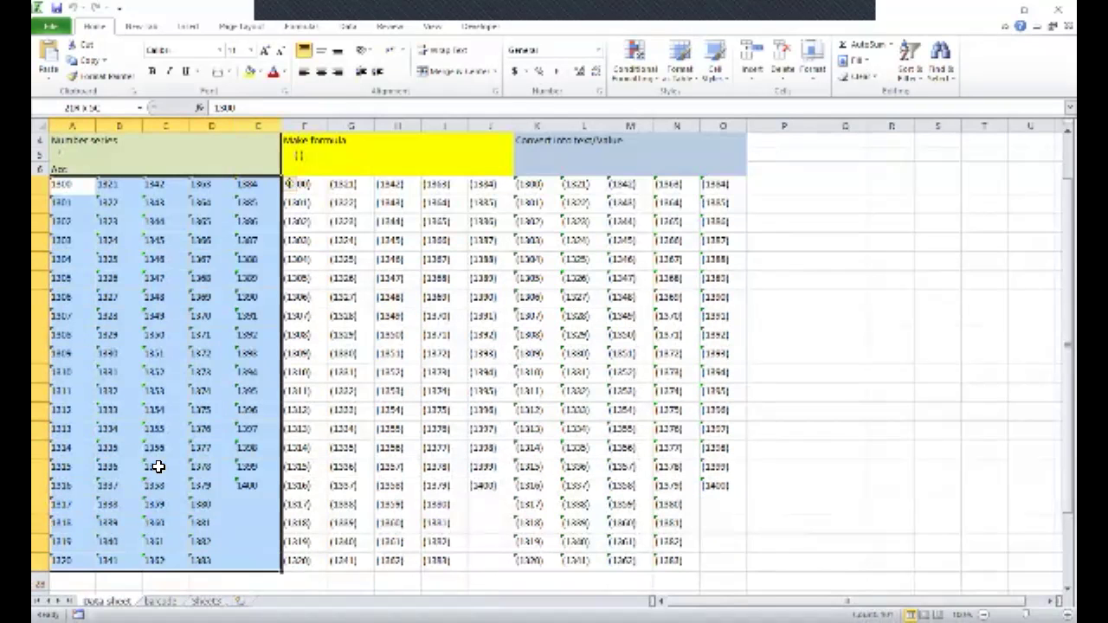
- Remove the leading apostrophe from the number in A7, and put it back to store the number as text
{"action": "left_click", "coordinate": [80, 187]}
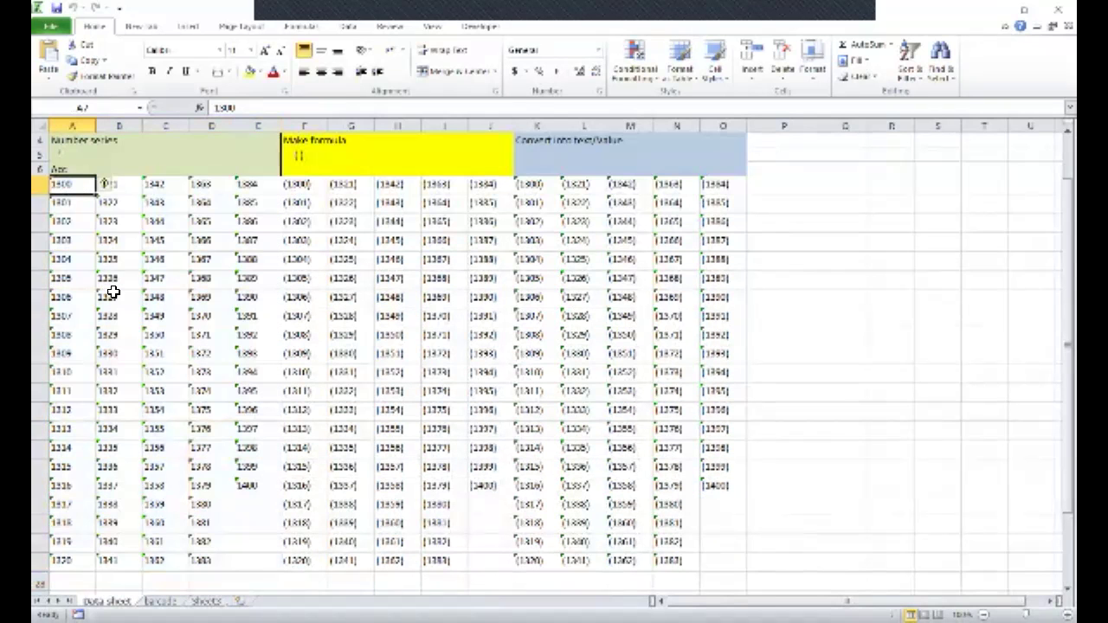
{"action": "scroll", "coordinate": [112, 292], "scroll_direction": "up", "scroll_amount": 1}
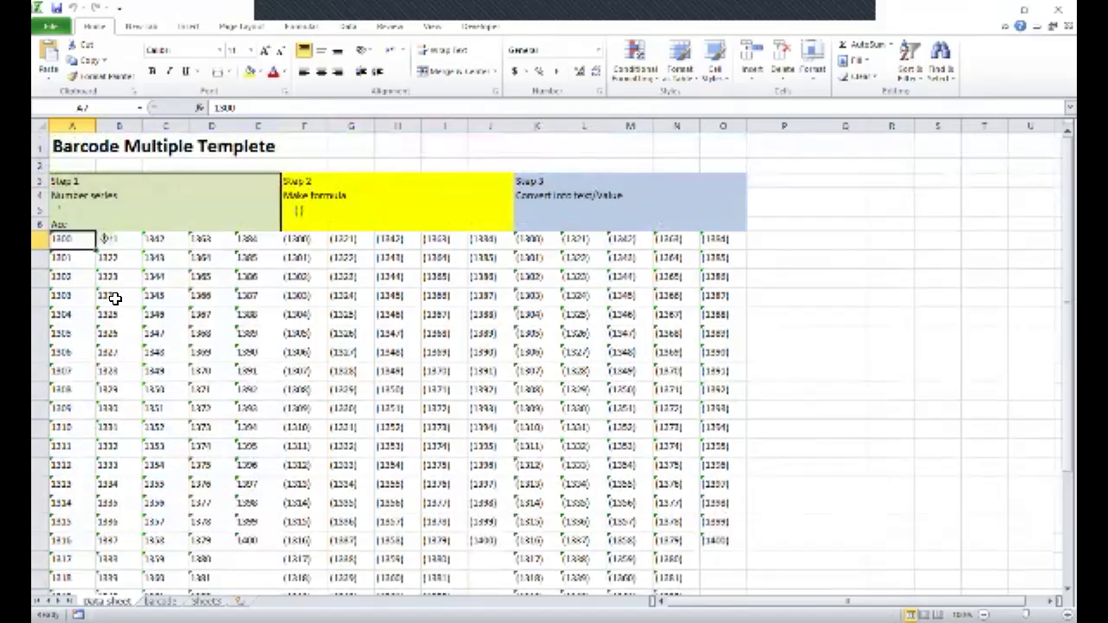
{"action": "key", "text": "F2"}
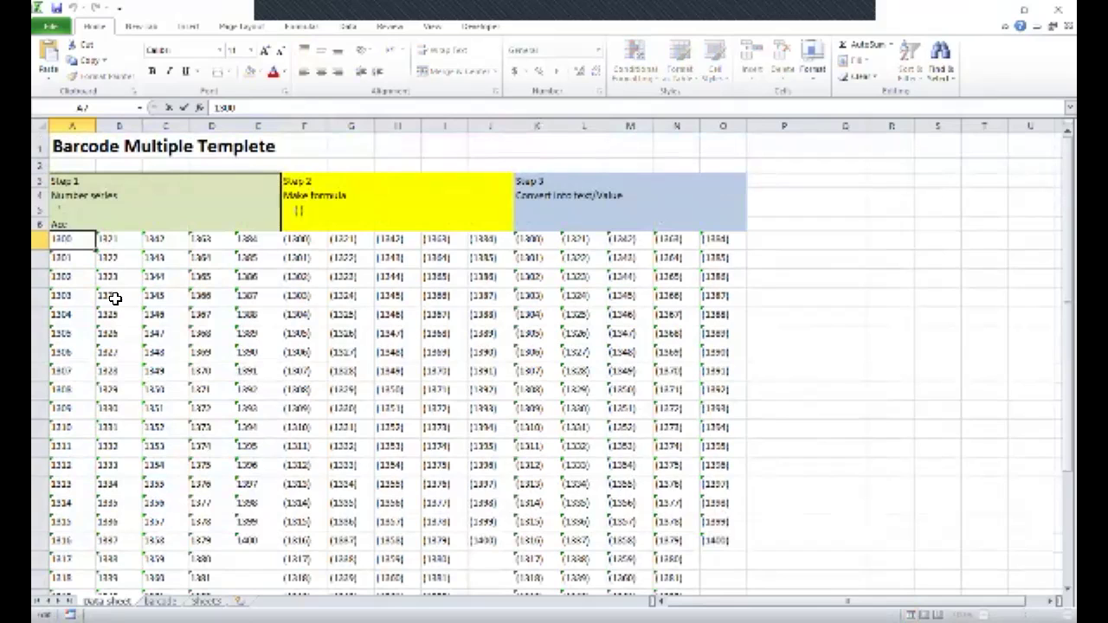
{"action": "key", "text": "Return"}
{"action": "key", "text": "Up"}
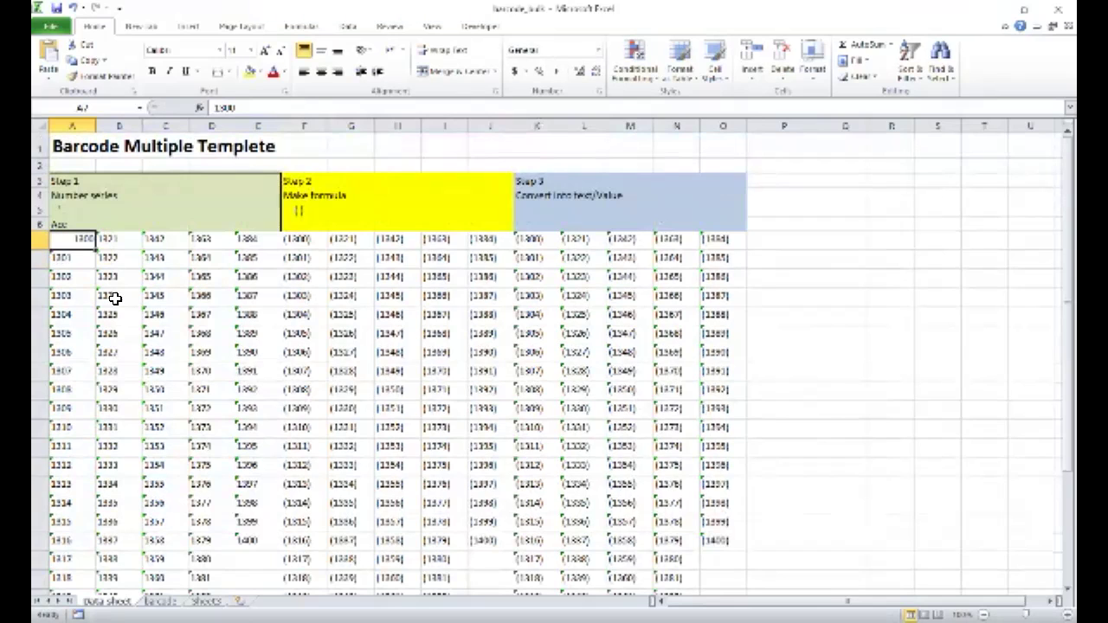
{"action": "key", "text": "F2"}
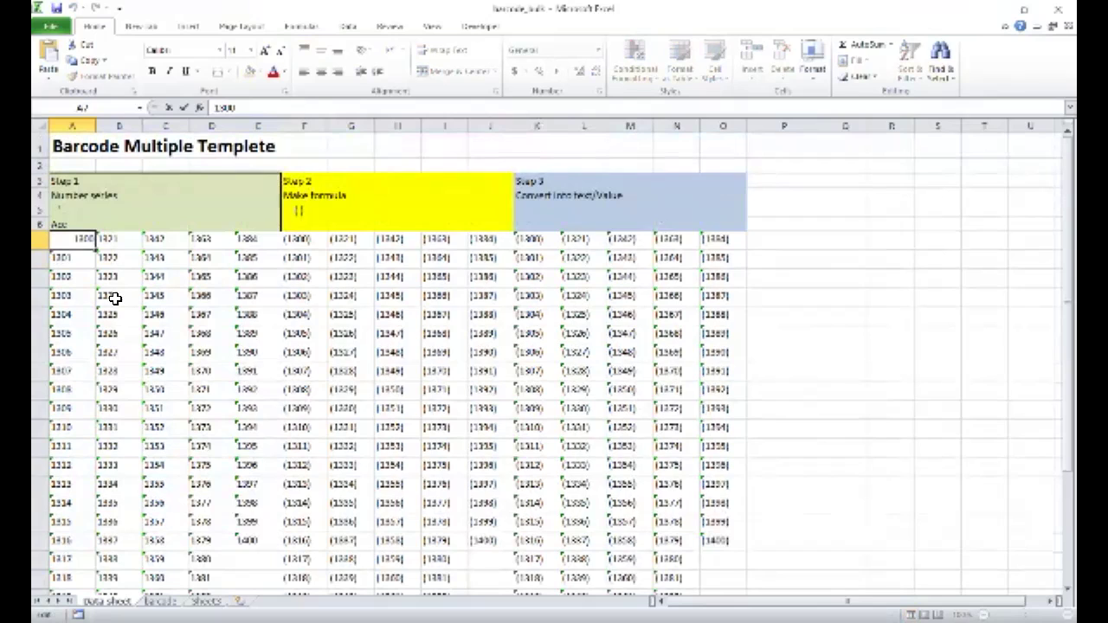
{"action": "key", "text": "Return"}
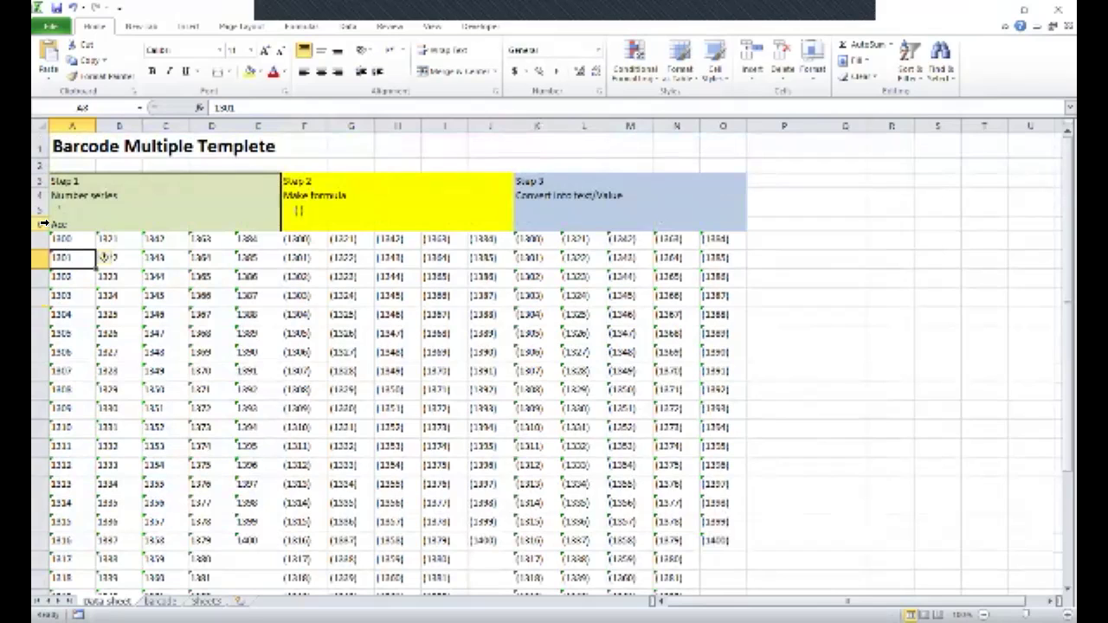
- Copy the last number of the old series, 1400 in E23, into the first series cell A7
{"action": "left_click", "coordinate": [240, 540]}
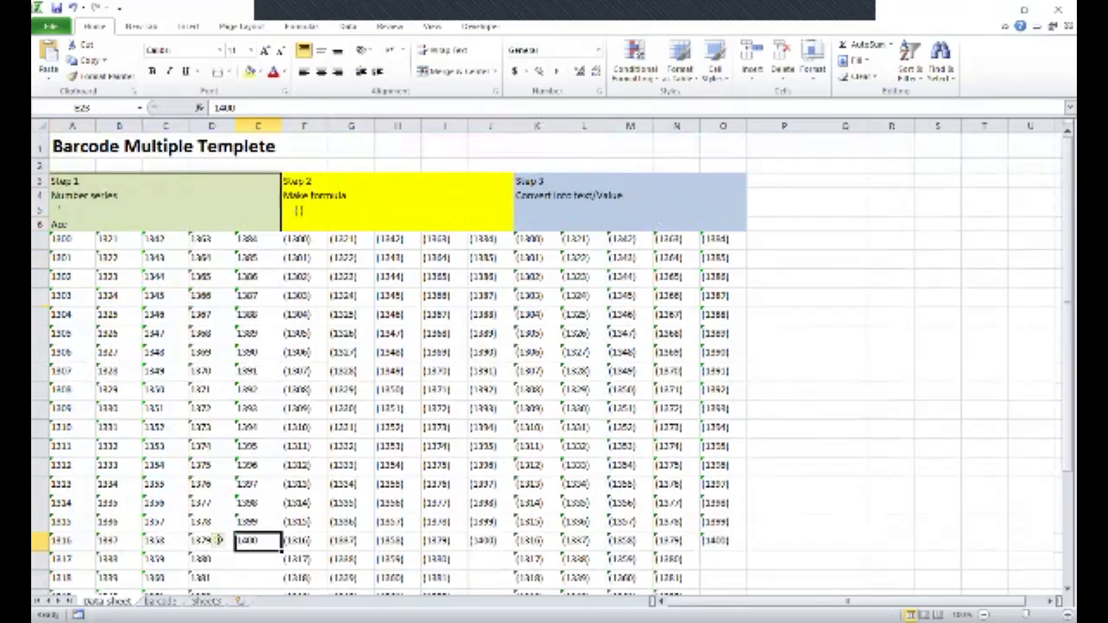
{"action": "key", "text": "ctrl+c"}
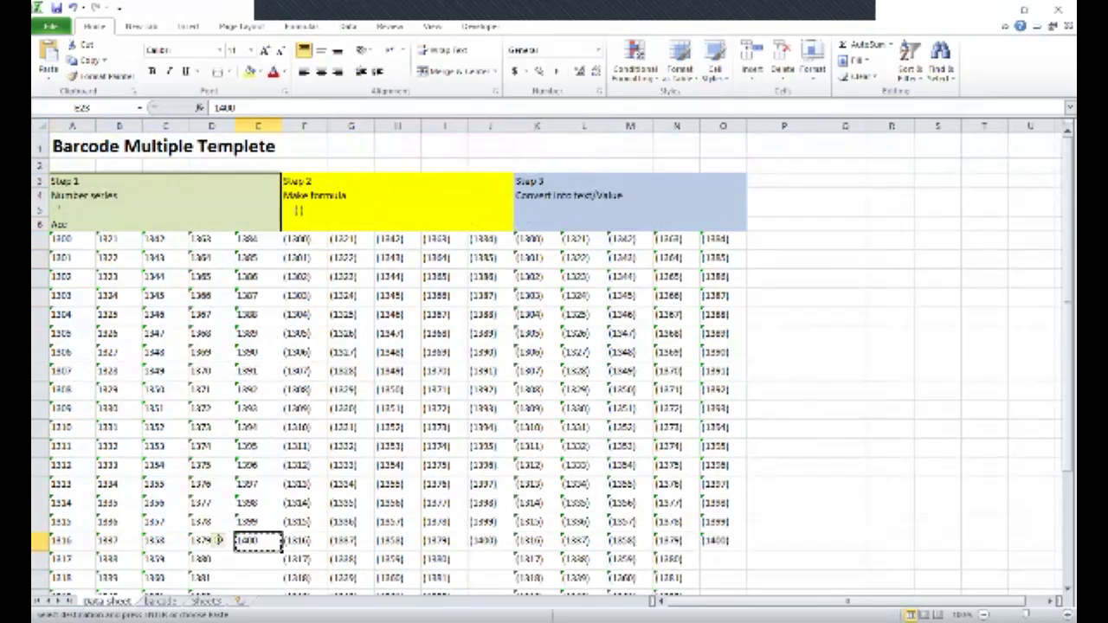
{"action": "key", "text": "Up"}
{"action": "key", "text": "Up"}
{"action": "key", "text": "Up"}
{"action": "key", "text": "Left"}
{"action": "key", "text": "Up"}
{"action": "key", "text": "Up"}
{"action": "key", "text": "Left"}
{"action": "key", "text": "Left"}
{"action": "key", "text": "Left"}
{"action": "key", "text": "Up"}
{"action": "key", "text": "Up"}
{"action": "key", "text": "Up"}
{"action": "key", "text": "Up"}
{"action": "key", "text": "Up"}
{"action": "key", "text": "Up"}
{"action": "key", "text": "Up"}
{"action": "key", "text": "Up"}
{"action": "key", "text": "Up"}
{"action": "key", "text": "Up"}
{"action": "key", "text": "Up"}
{"action": "key", "text": "Up"}
{"action": "key", "text": "Down"}
{"action": "key", "text": "Return"}
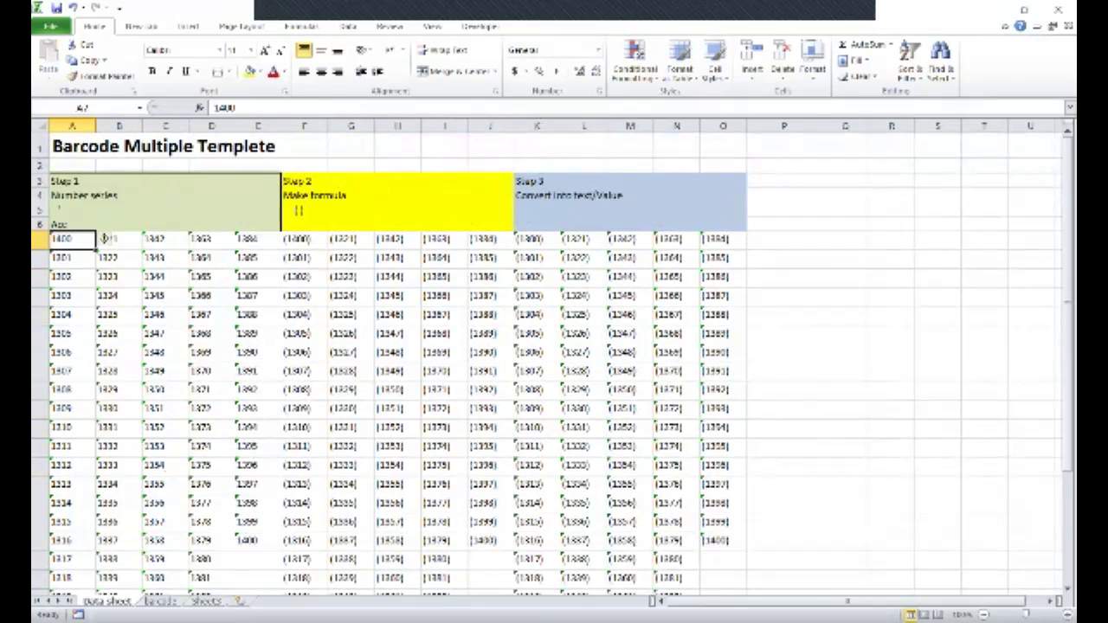
- Change the starting number in A7 to 1401 and store it as text with a leading apostrophe
{"action": "key", "text": "F2"}
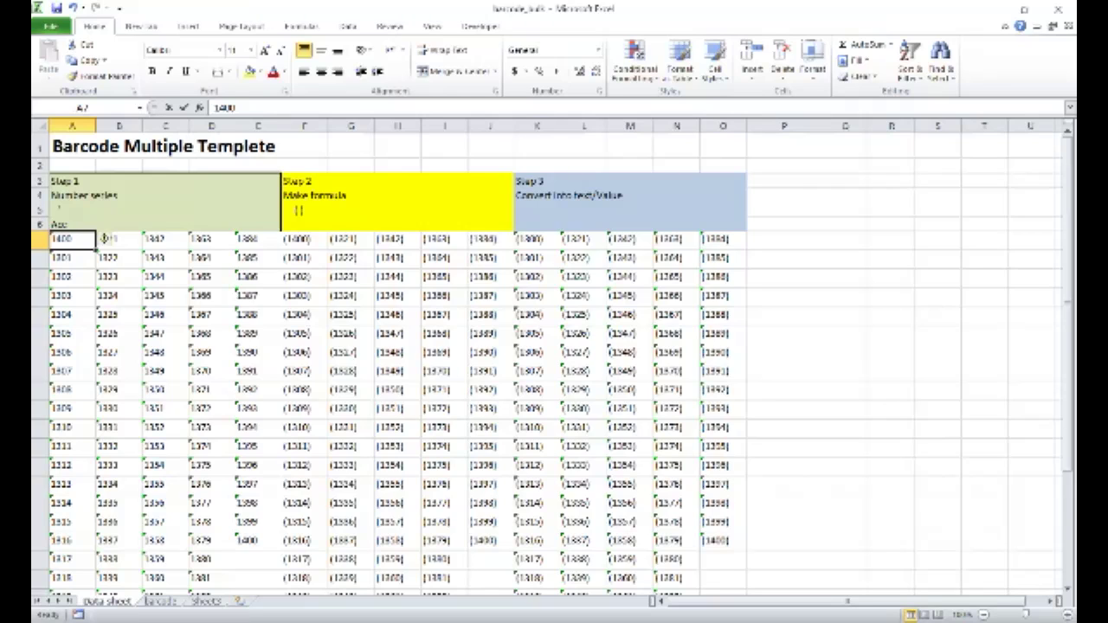
{"action": "key", "text": "BackSpace"}
{"action": "type", "text": "1"}
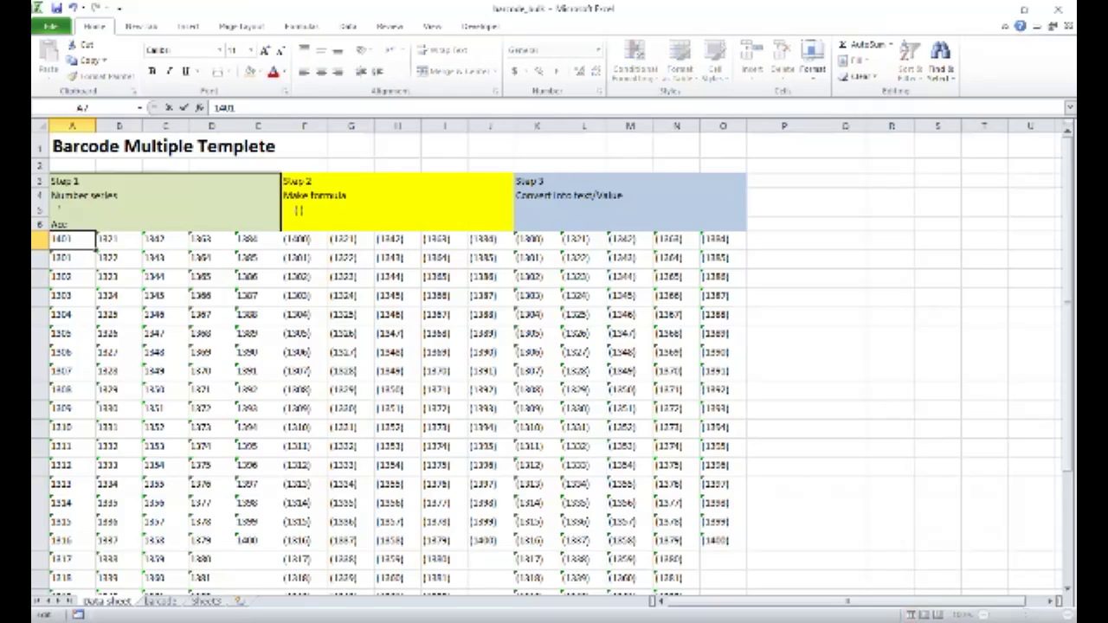
{"action": "key", "text": "Return"}
{"action": "double_click", "coordinate": [84, 238]}
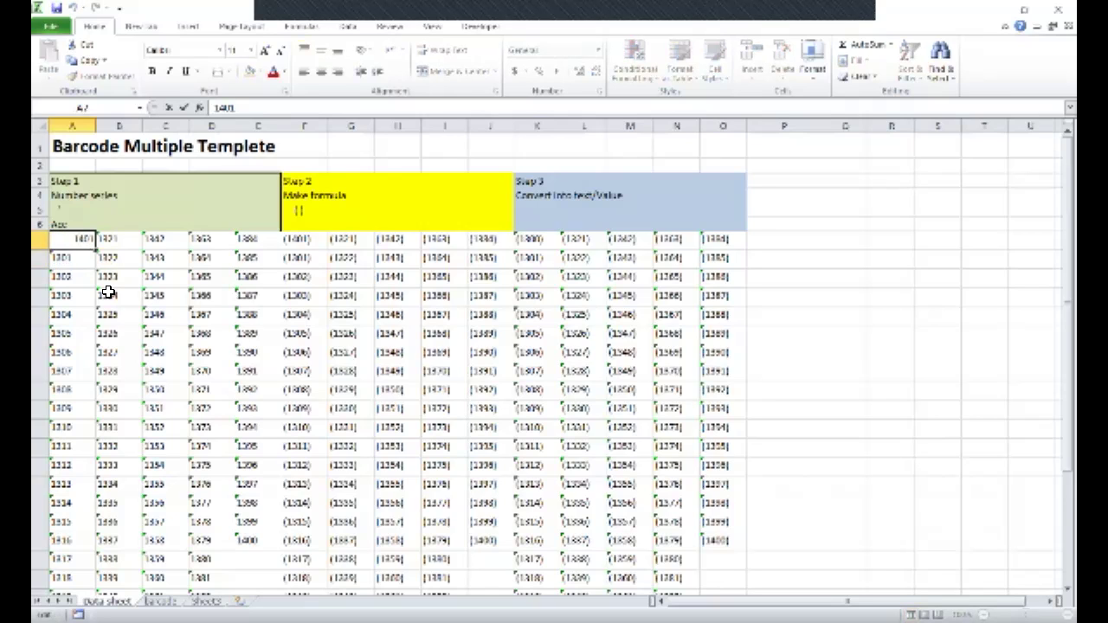
{"action": "type", "text": "'"}
{"action": "key", "text": "Return"}
- Fill the number series from A7 down to A27, ending at 1421
{"action": "left_click", "coordinate": [86, 237]}
{"action": "left_click_drag", "start_coordinate": [95, 250], "coordinate": [99, 561]}
{"action": "left_click", "coordinate": [103, 561]}
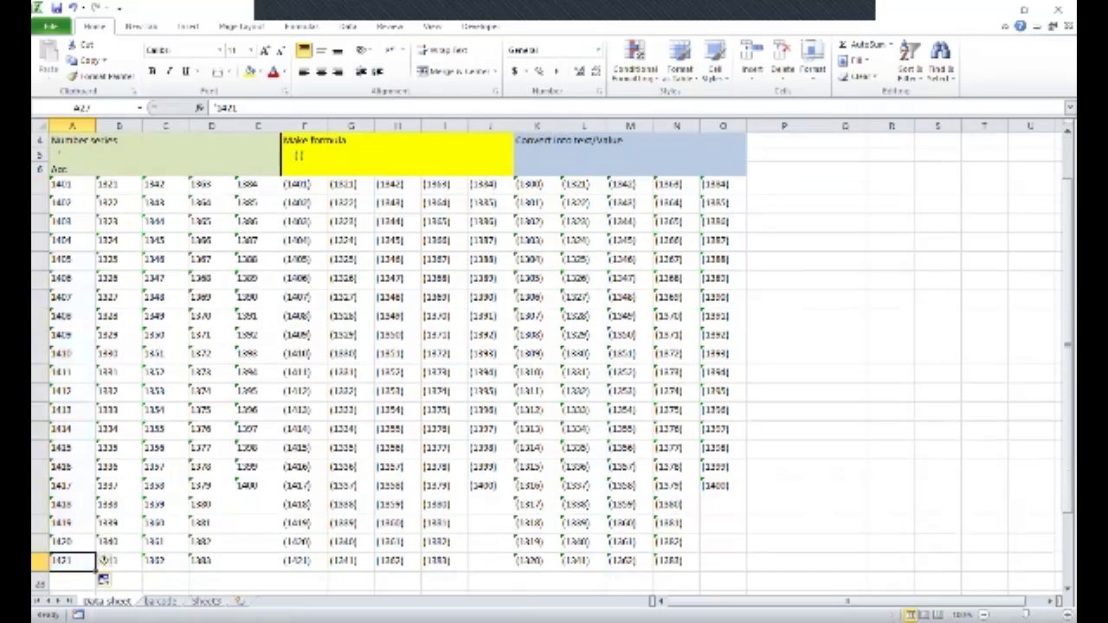
- Continue the series in column B from a copy of A27, setting B7 to 1422 and filling down to B27
{"action": "key", "text": "ctrl+c"}
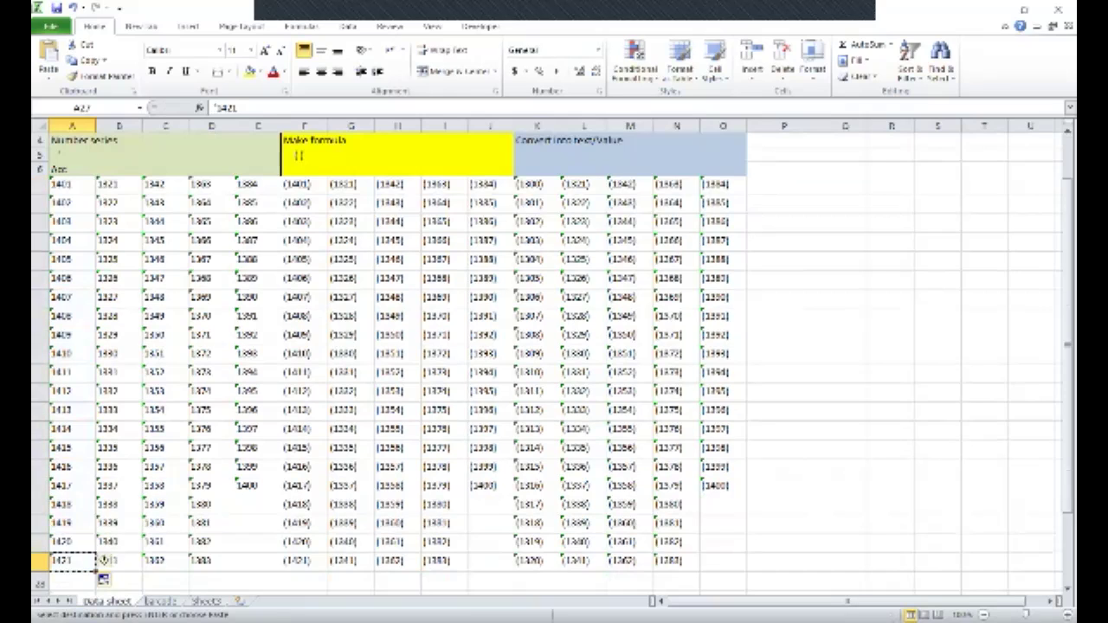
{"action": "left_click", "coordinate": [124, 186]}
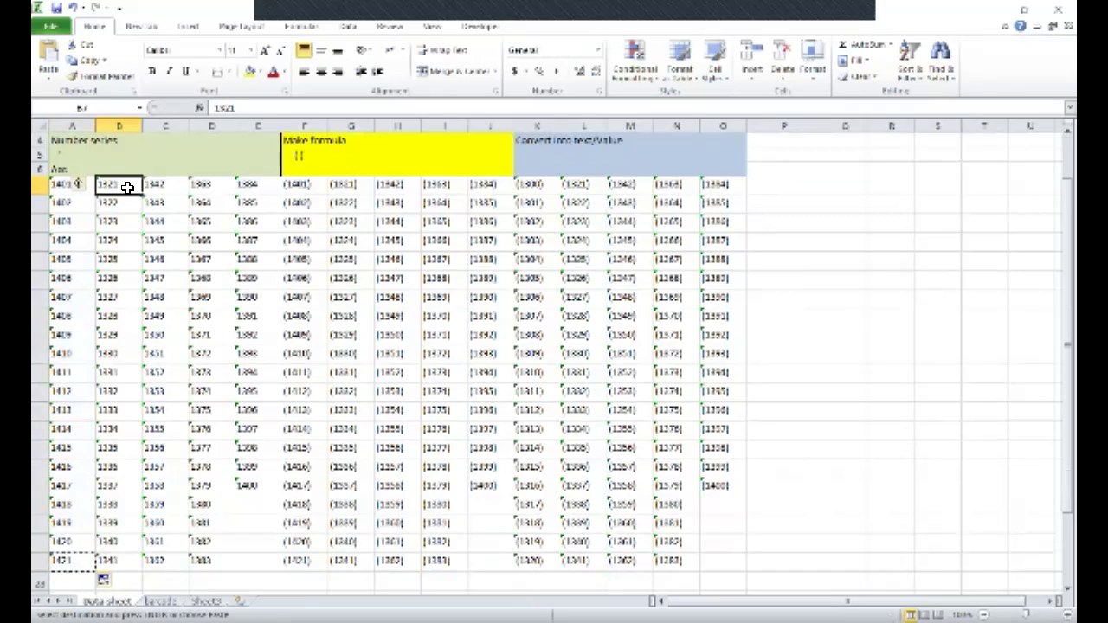
{"action": "key", "text": "ctrl+v"}
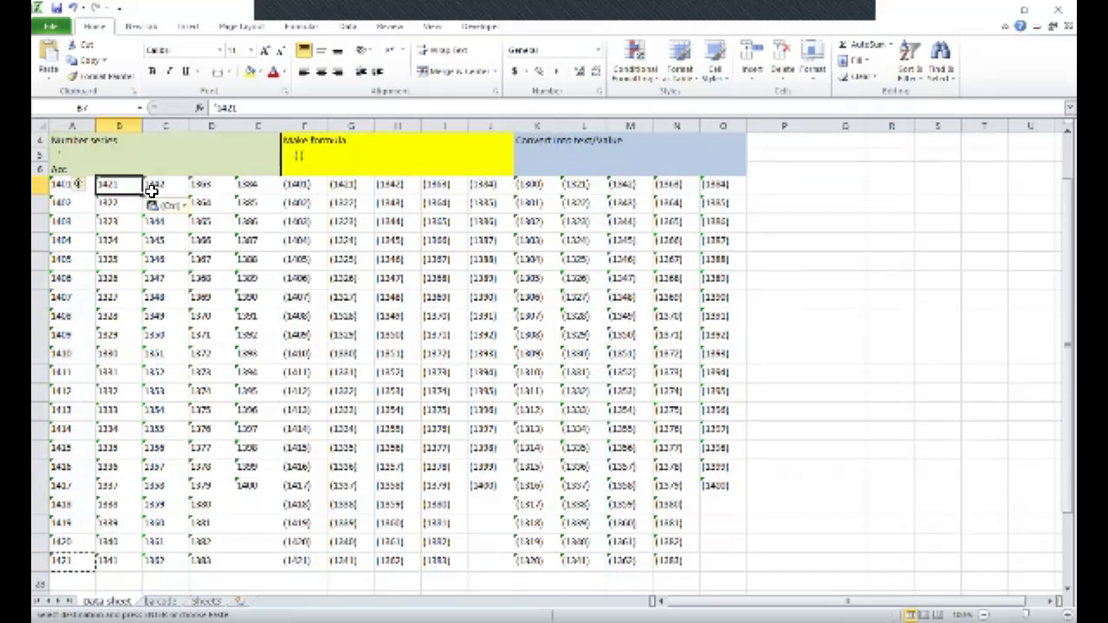
{"action": "double_click", "coordinate": [121, 187]}
{"action": "key", "text": "BackSpace"}
{"action": "type", "text": "2"}
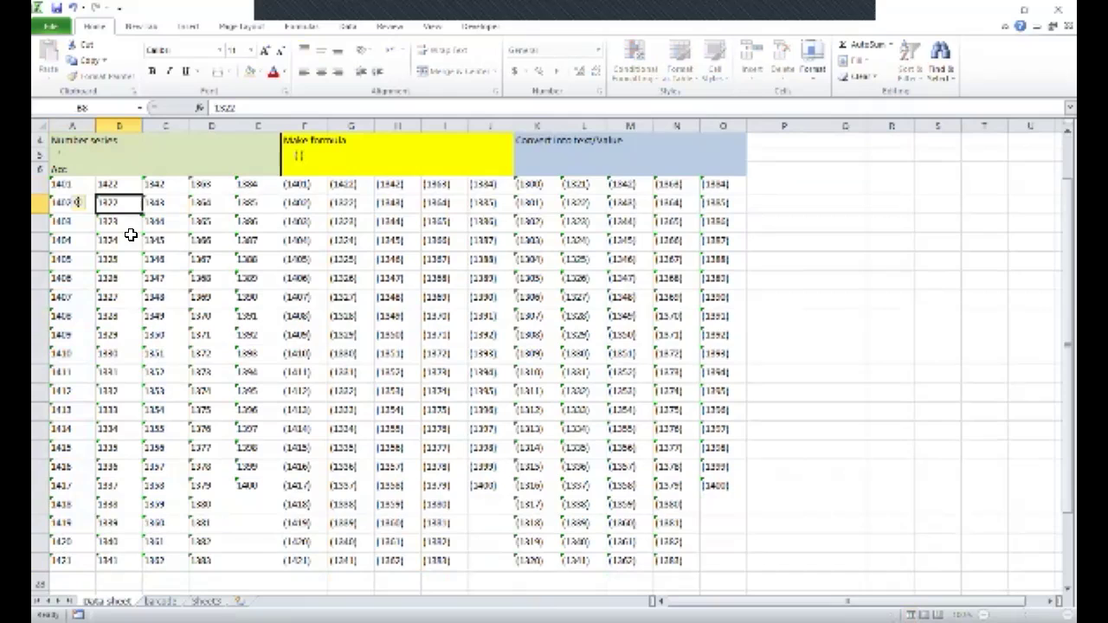
{"action": "key", "text": "ctrl+Return"}
{"action": "left_click_drag", "start_coordinate": [141, 192], "coordinate": [142, 558]}
- Continue the series in column C from a copy of B27, setting C7 to 1443 as text and filling down to C27
{"action": "key", "text": "ctrl+c"}
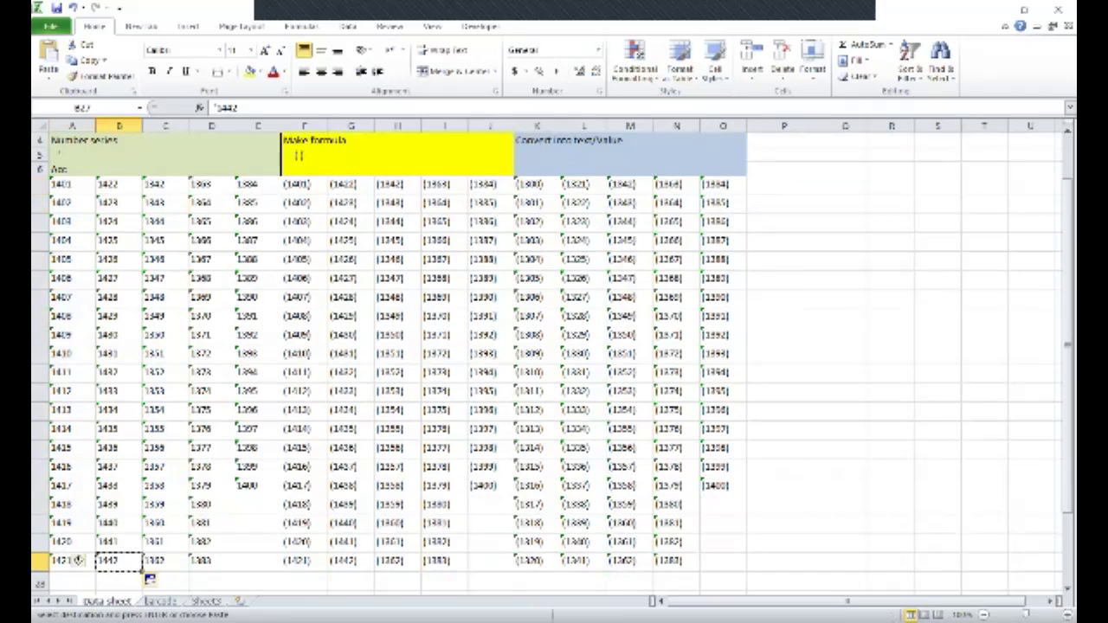
{"action": "left_click", "coordinate": [162, 184]}
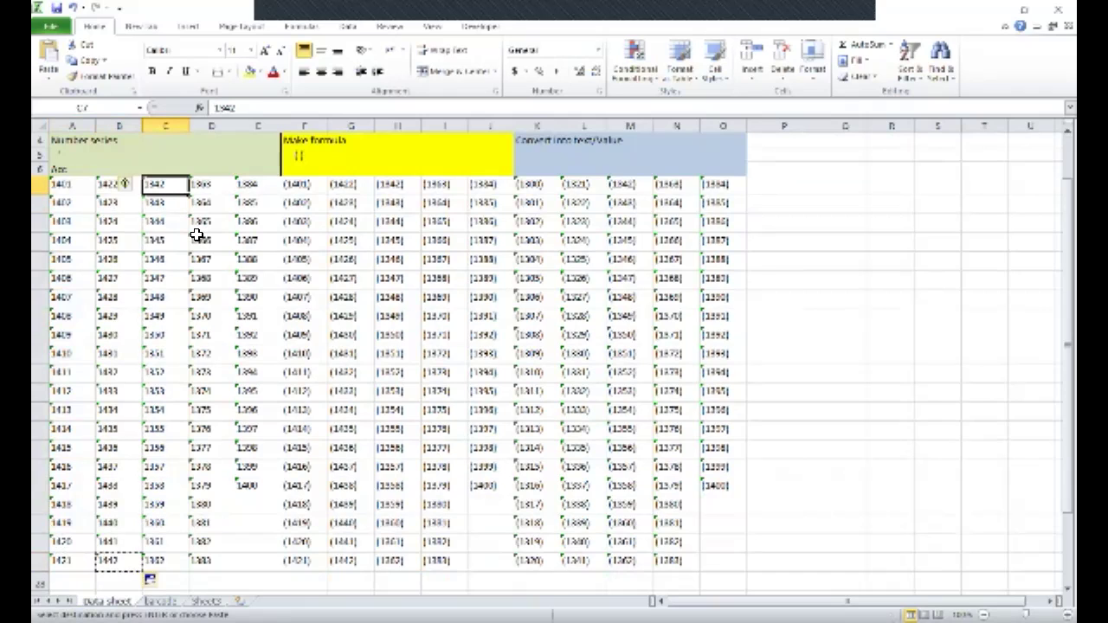
{"action": "key", "text": "Return"}
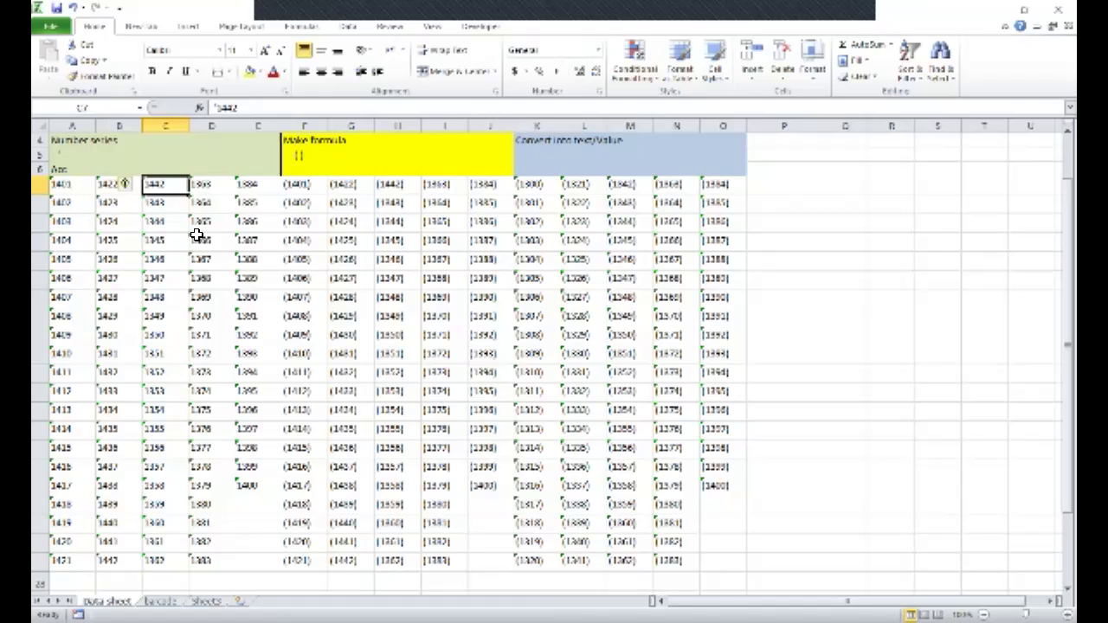
{"action": "type", "text": "'1443"}
{"action": "key", "text": "Return"}
{"action": "left_click", "coordinate": [153, 185]}
{"action": "left_click_drag", "start_coordinate": [189, 198], "coordinate": [188, 204]}
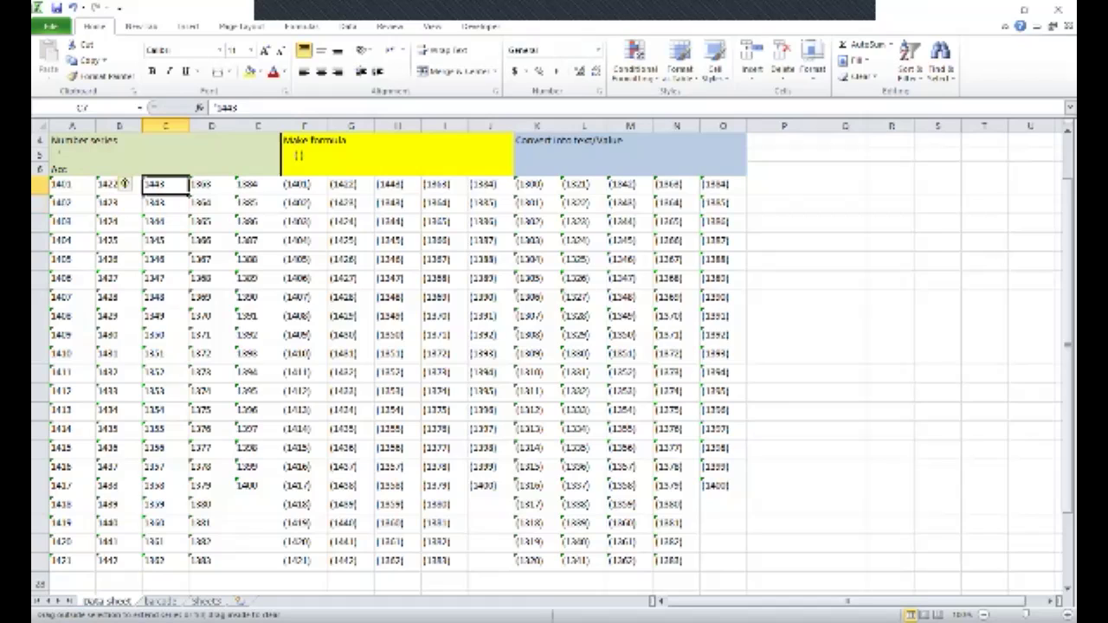
{"action": "left_click_drag", "start_coordinate": [124, 184], "coordinate": [125, 561]}
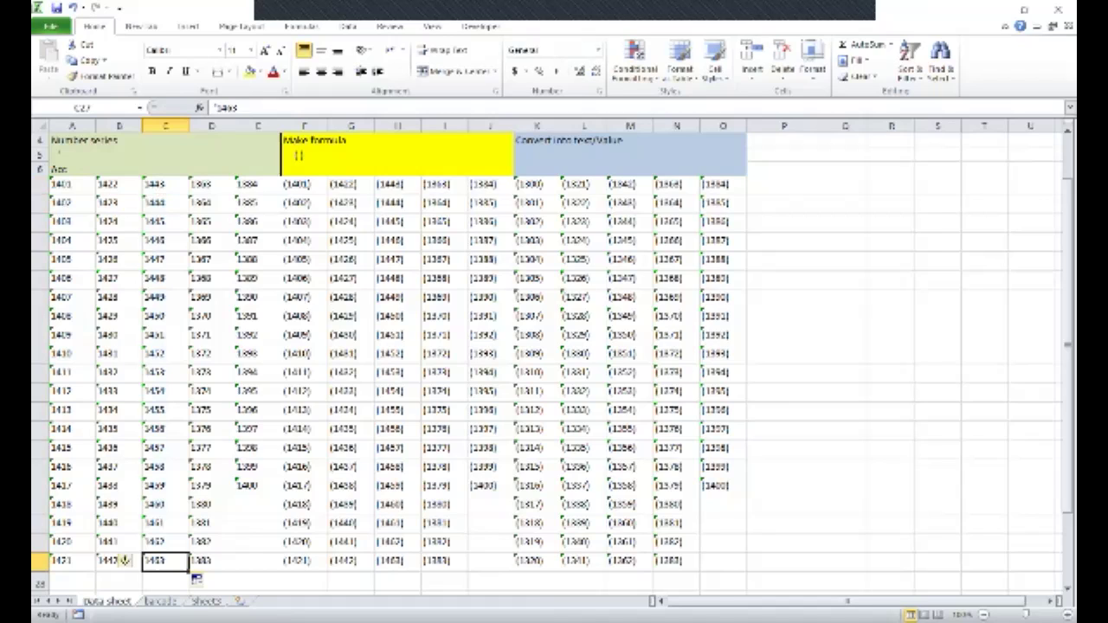
- Continue the series in column D from a copy of C27, setting D7 to 1464 and filling down to D27
{"action": "key", "text": "ctrl+c"}
{"action": "left_click", "coordinate": [201, 185]}
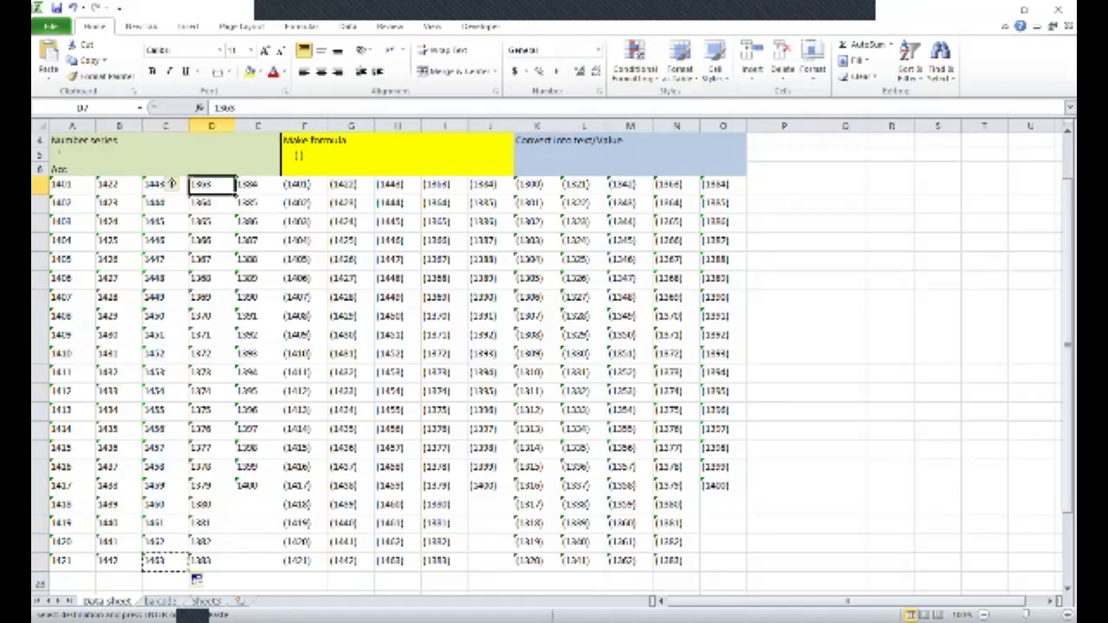
{"action": "key", "text": "Return"}
{"action": "key", "text": "F2"}
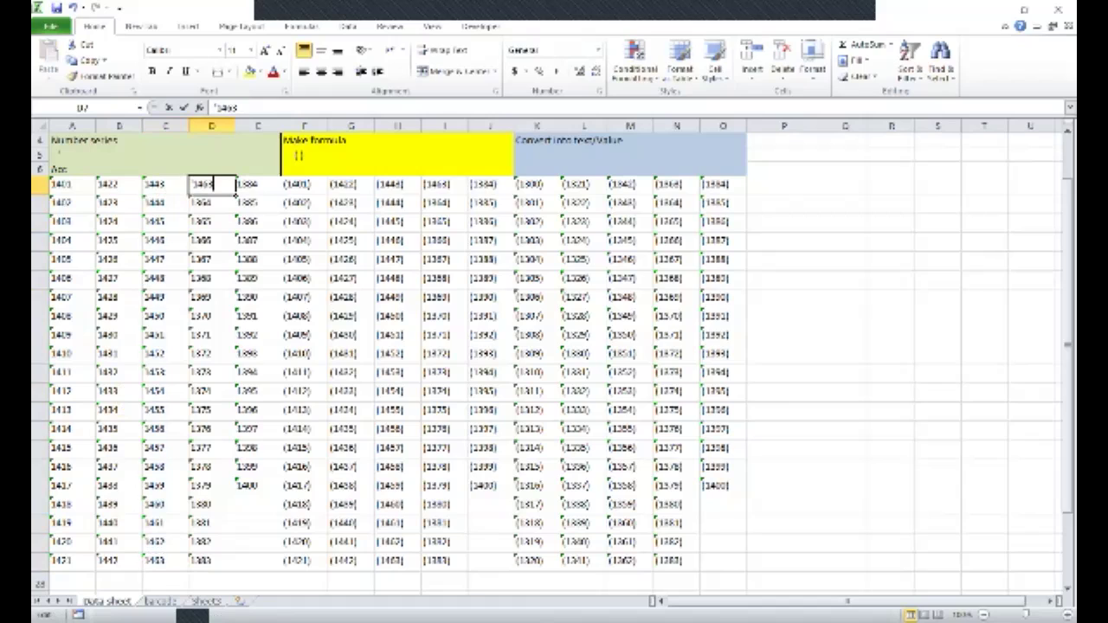
{"action": "key", "text": "BackSpace"}
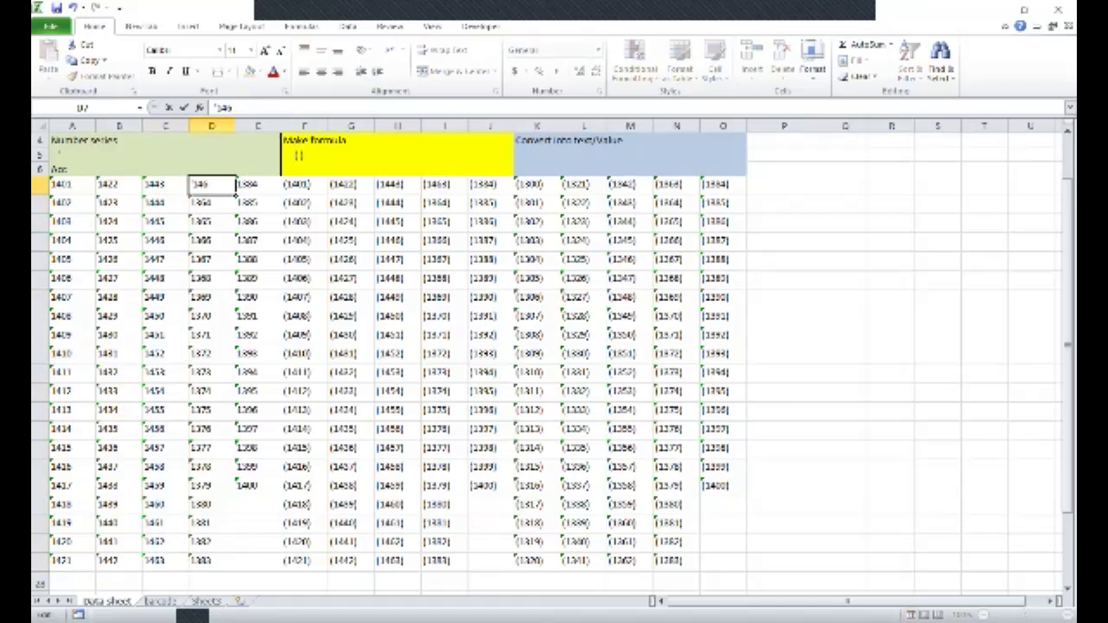
{"action": "type", "text": "4"}
{"action": "key", "text": "Return"}
{"action": "left_click", "coordinate": [218, 189]}
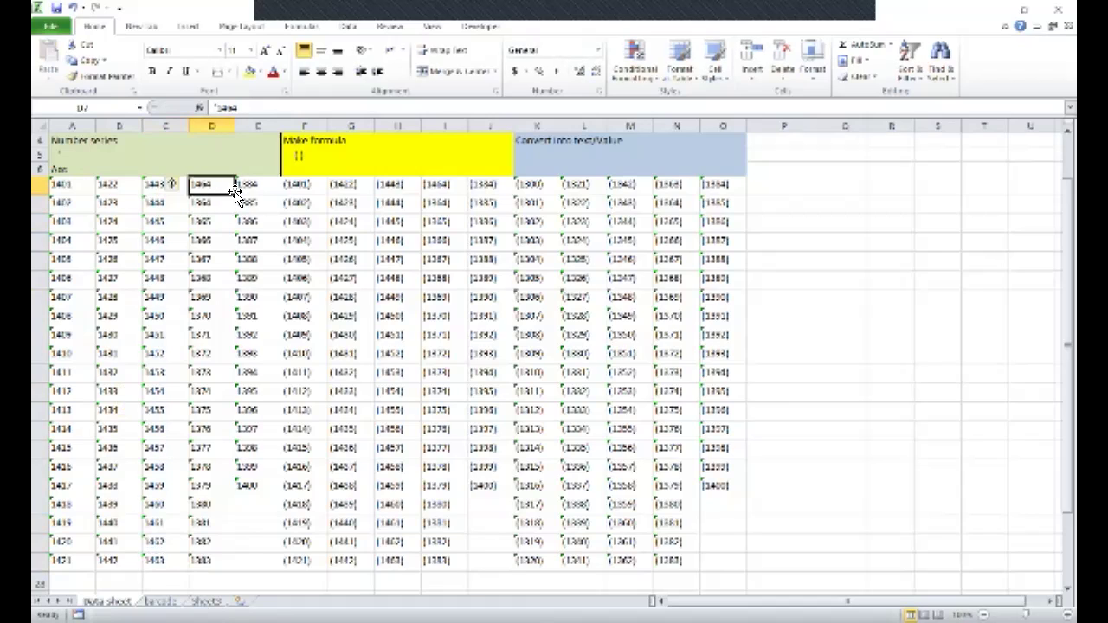
{"action": "mouse_move", "coordinate": [235, 195]}
{"action": "left_mouse_down"}
{"action": "mouse_move", "coordinate": [233, 208]}
{"action": "mouse_move", "coordinate": [235, 196]}
{"action": "left_mouse_up"}
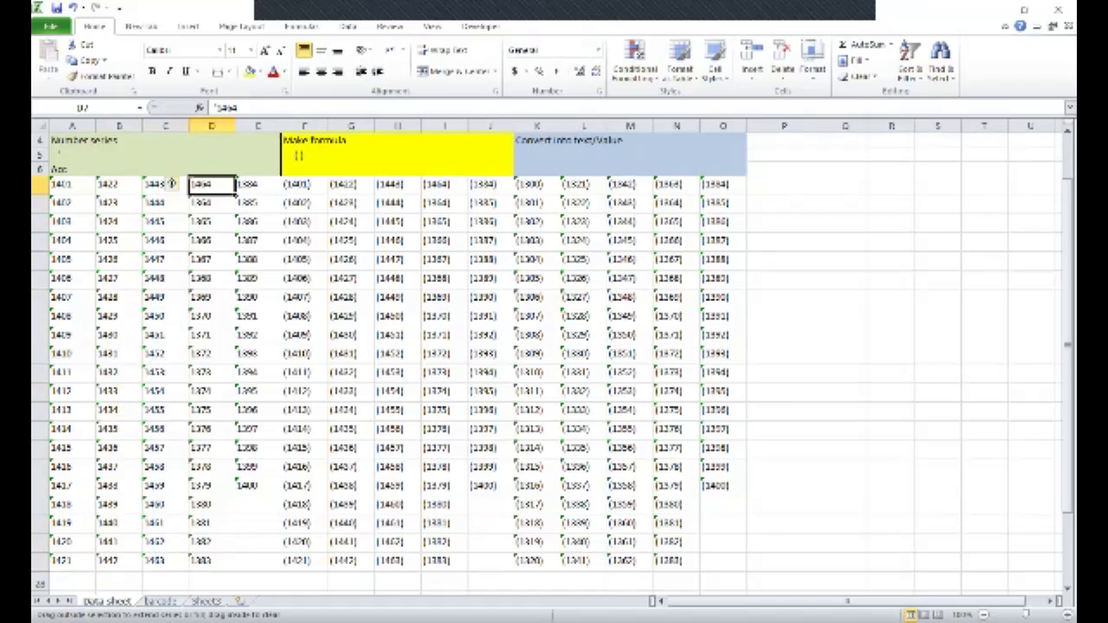
{"action": "left_click_drag", "start_coordinate": [171, 183], "coordinate": [171, 560]}
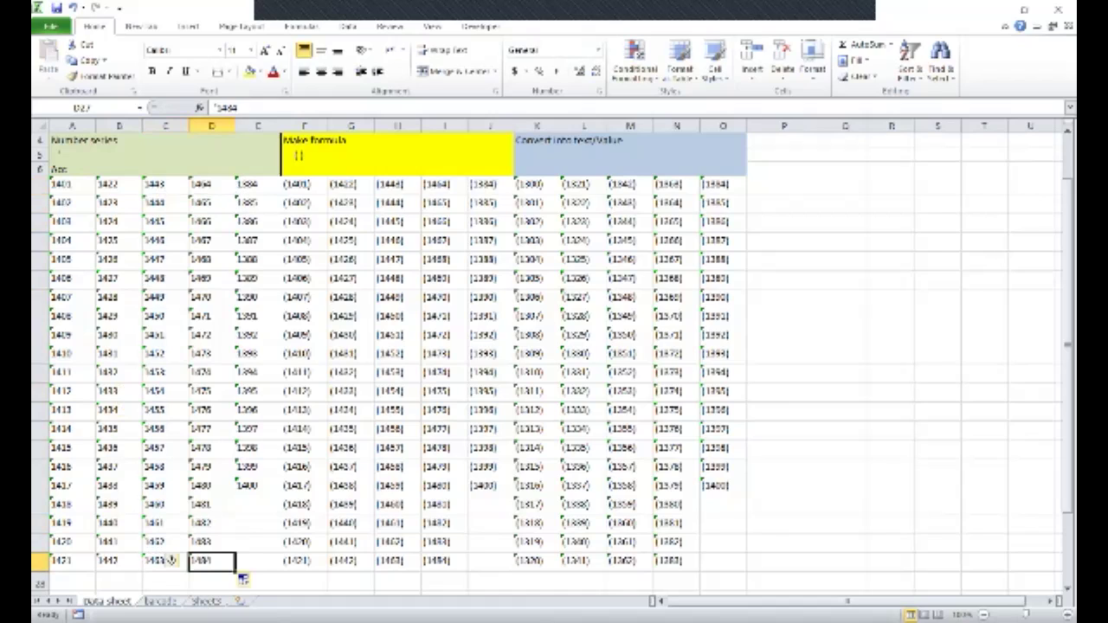
- Continue the series in column E by setting E7 to 1485 as text and filling down to E23
{"action": "key", "text": "ctrl+c"}
{"action": "key", "text": "Up"}
{"action": "key", "text": "Up"}
{"action": "key", "text": "Up"}
{"action": "key", "text": "Up"}
{"action": "key", "text": "Up"}
{"action": "key", "text": "Up"}
{"action": "key", "text": "Up"}
{"action": "key", "text": "Up"}
{"action": "key", "text": "Up"}
{"action": "key", "text": "Up"}
{"action": "key", "text": "Up"}
{"action": "key", "text": "Up"}
{"action": "key", "text": "Up"}
{"action": "key", "text": "Up"}
{"action": "key", "text": "Up"}
{"action": "key", "text": "Up"}
{"action": "key", "text": "Up"}
{"action": "key", "text": "Right"}
{"action": "key", "text": "Up"}
{"action": "key", "text": "Up"}
{"action": "key", "text": "Up"}
{"action": "type", "text": "'1484"}
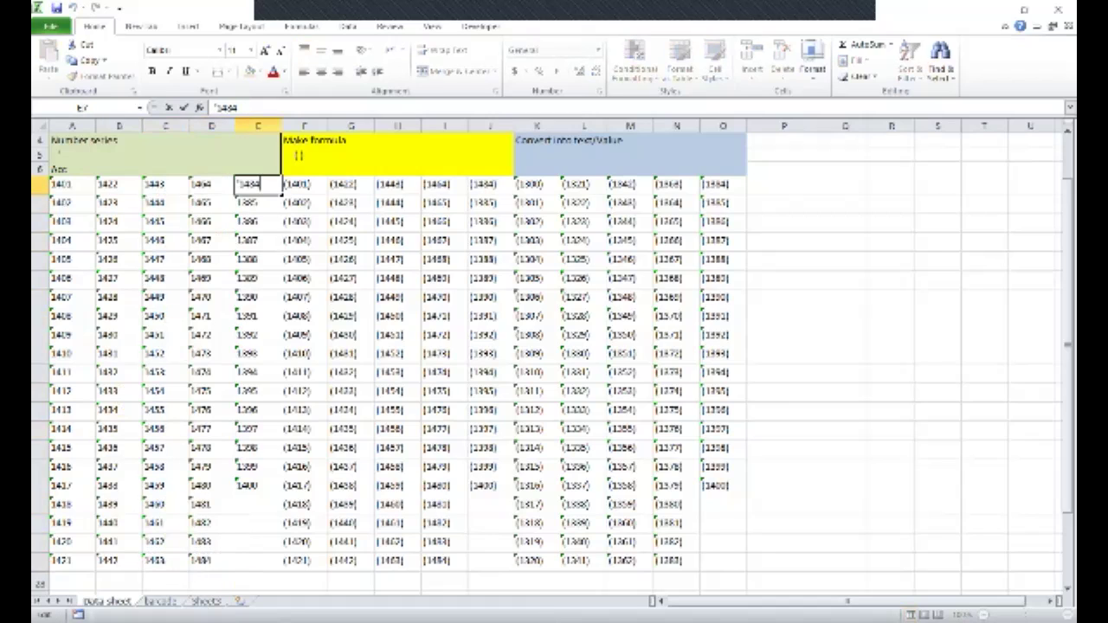
{"action": "key", "text": "BackSpace"}
{"action": "key", "text": "Return"}
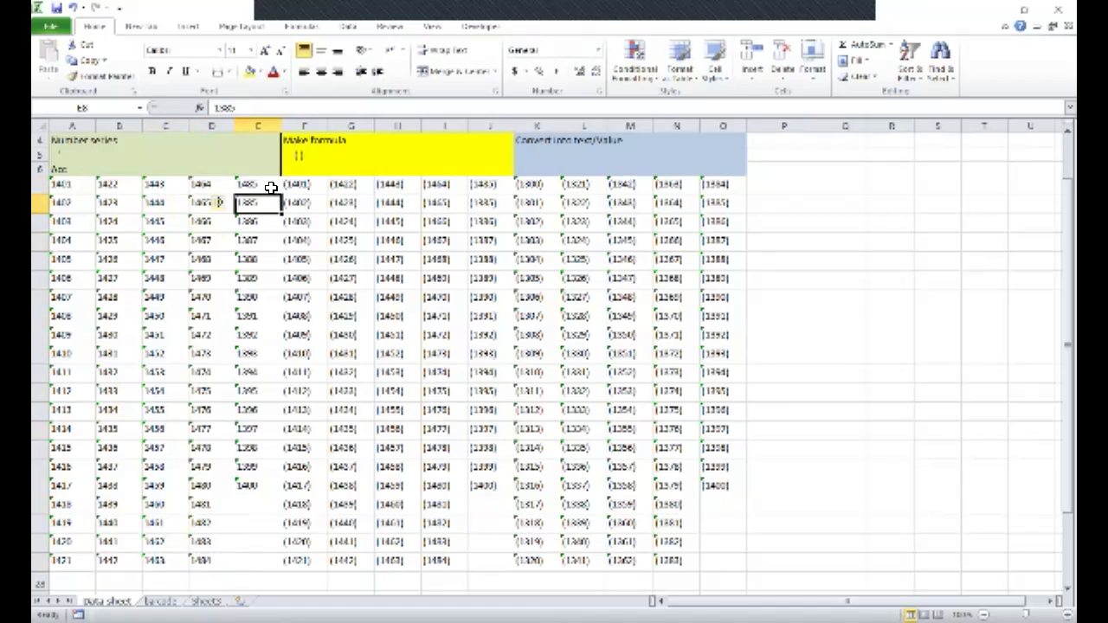
{"action": "left_click_drag", "start_coordinate": [281, 192], "coordinate": [255, 490]}
{"action": "left_click", "coordinate": [255, 491]}
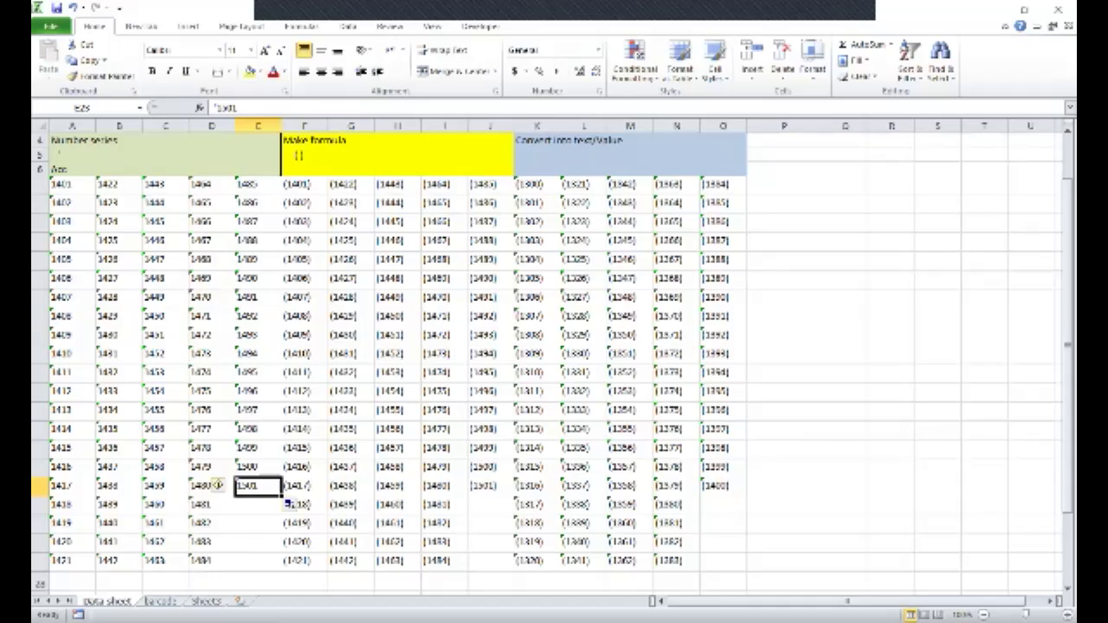
- Clear the surplus number in E23 so the series ends at 1500, and select the whole number series A7:E27
{"action": "key", "text": "Delete"}
{"action": "key", "text": "Up"}
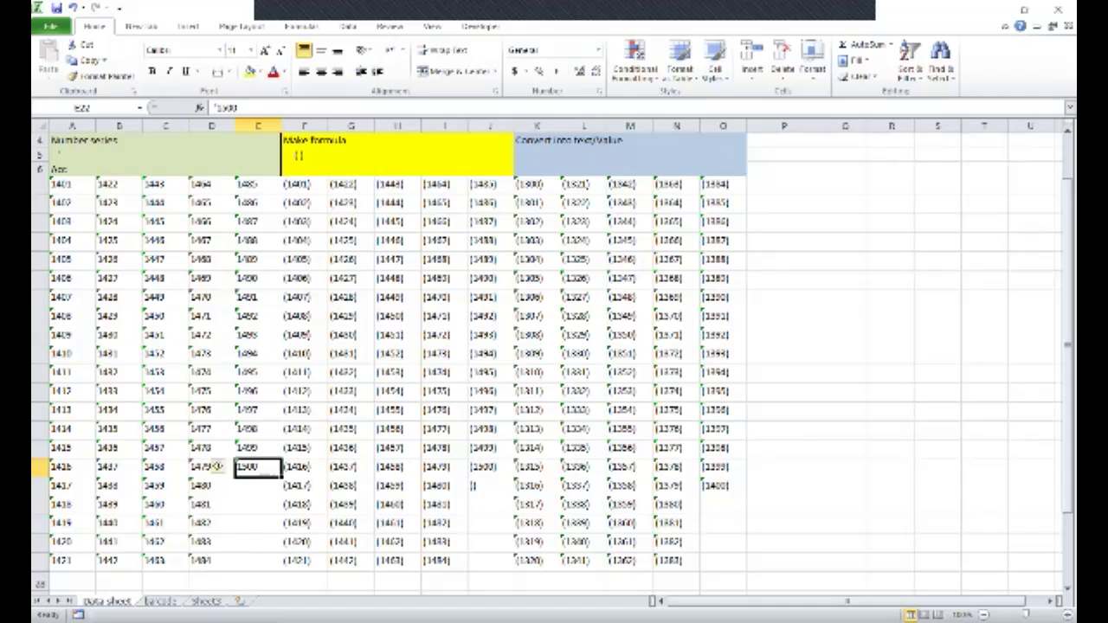
{"action": "left_click_drag", "start_coordinate": [60, 183], "coordinate": [258, 560]}
{"action": "scroll", "coordinate": [235, 478], "scroll_direction": "up", "scroll_amount": 1}
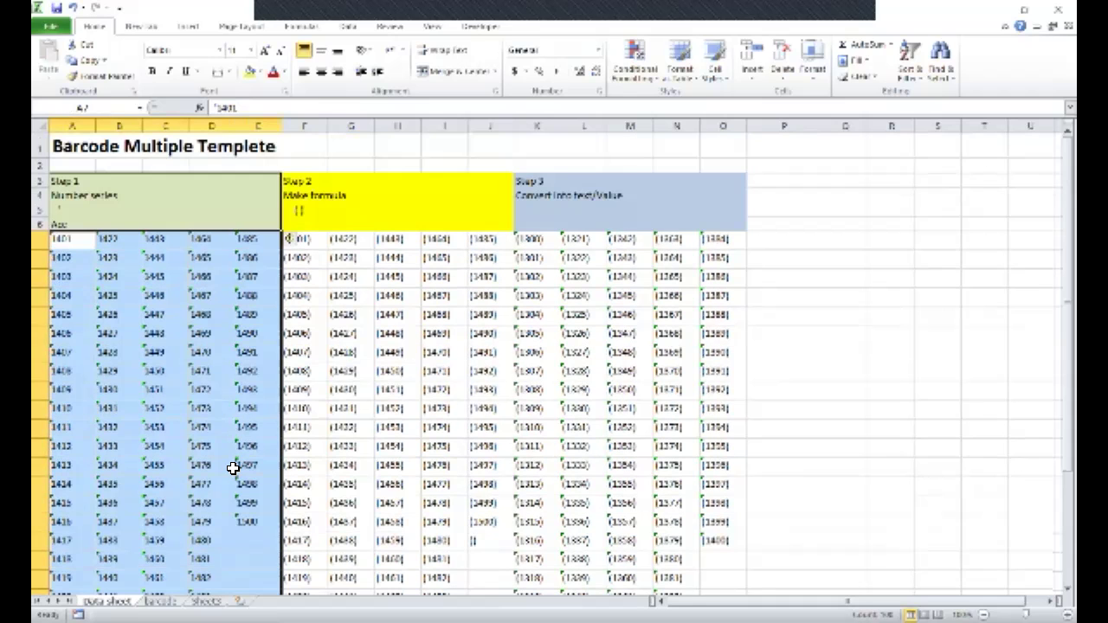
- Examine the bracket formula in F7, the first cell of the Make formula block
{"action": "left_click", "coordinate": [305, 194]}
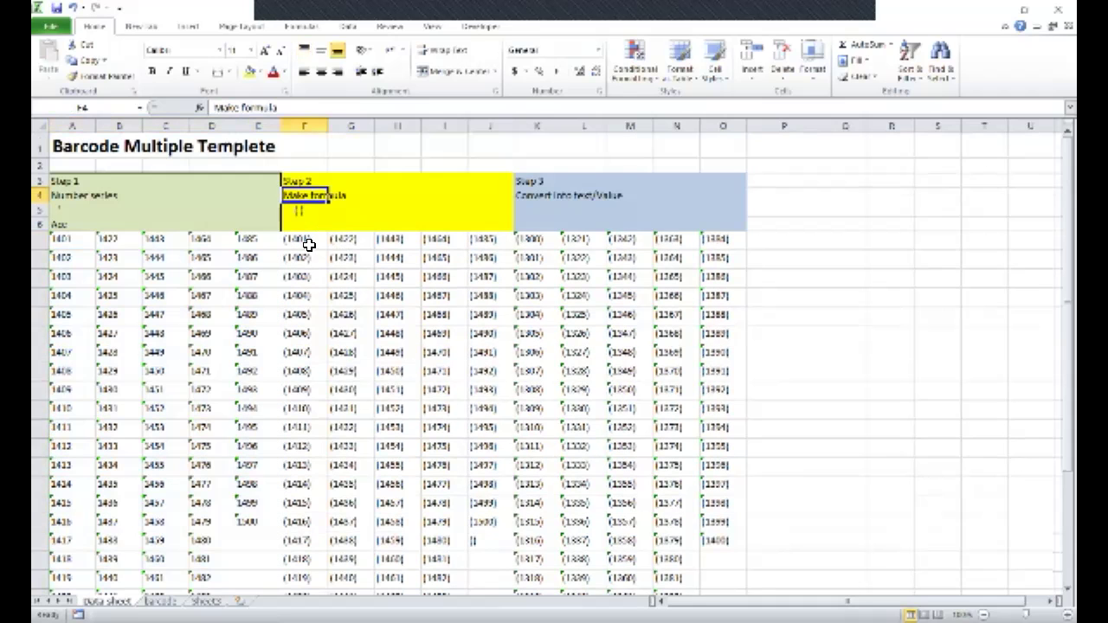
{"action": "left_click", "coordinate": [305, 240]}
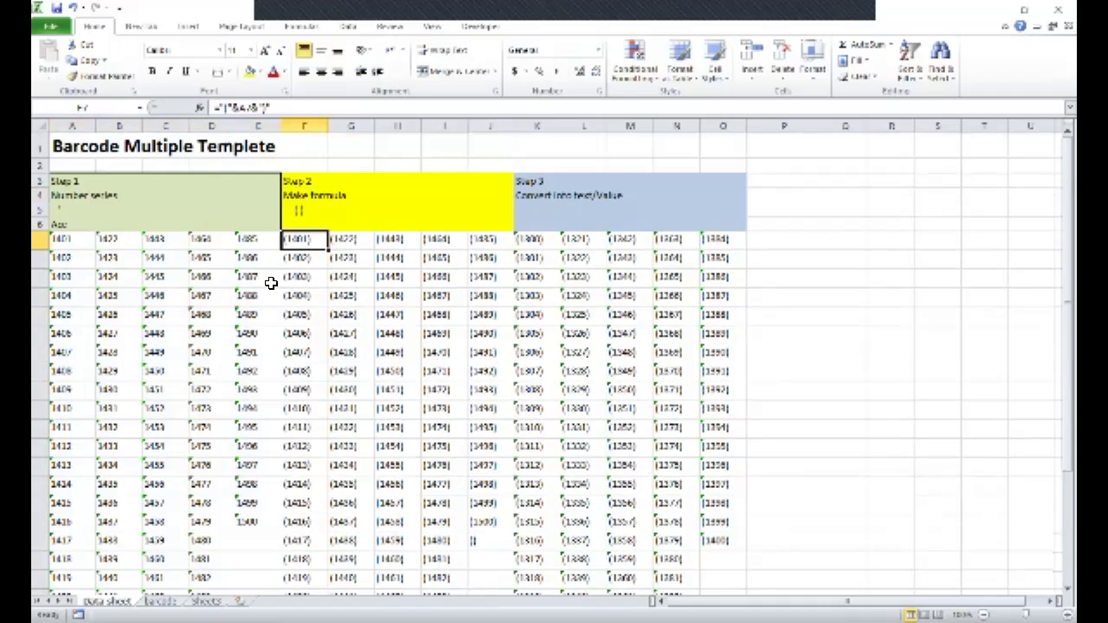
{"action": "key", "text": "F2"}
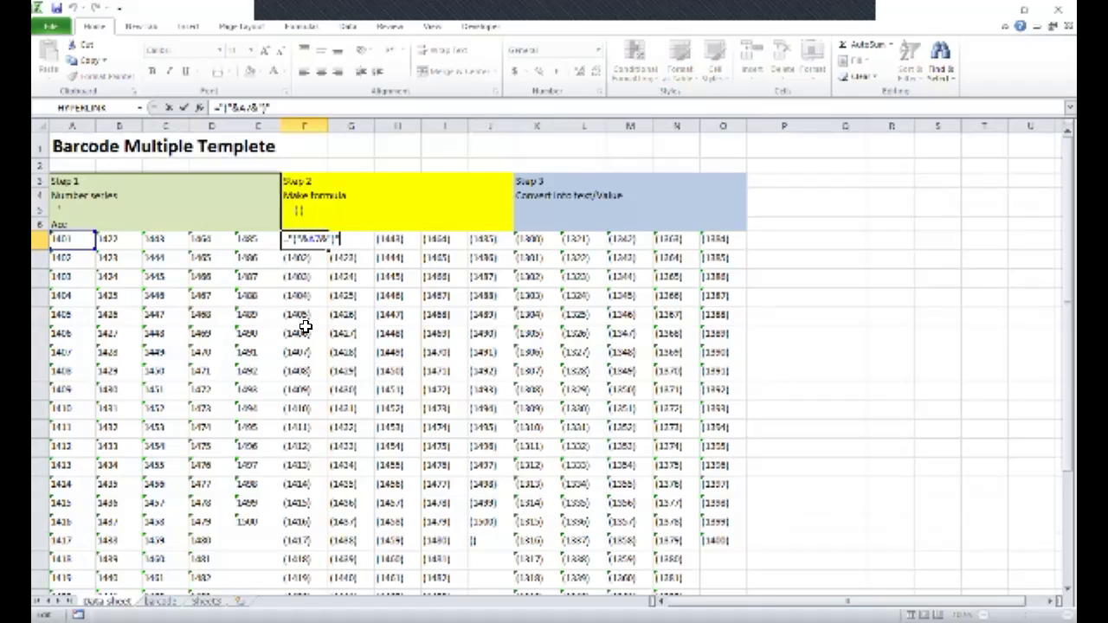
{"action": "key", "text": "ctrl+Return"}
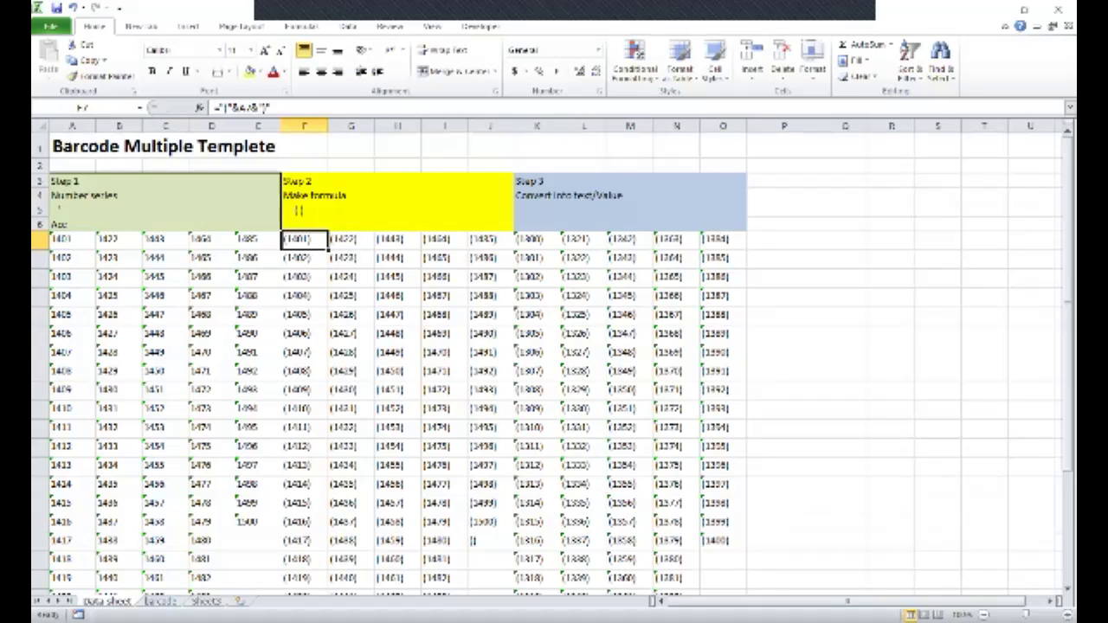
- Clear the surplus formula in J23, below the last number of the Make formula block
{"action": "left_click", "coordinate": [489, 540]}
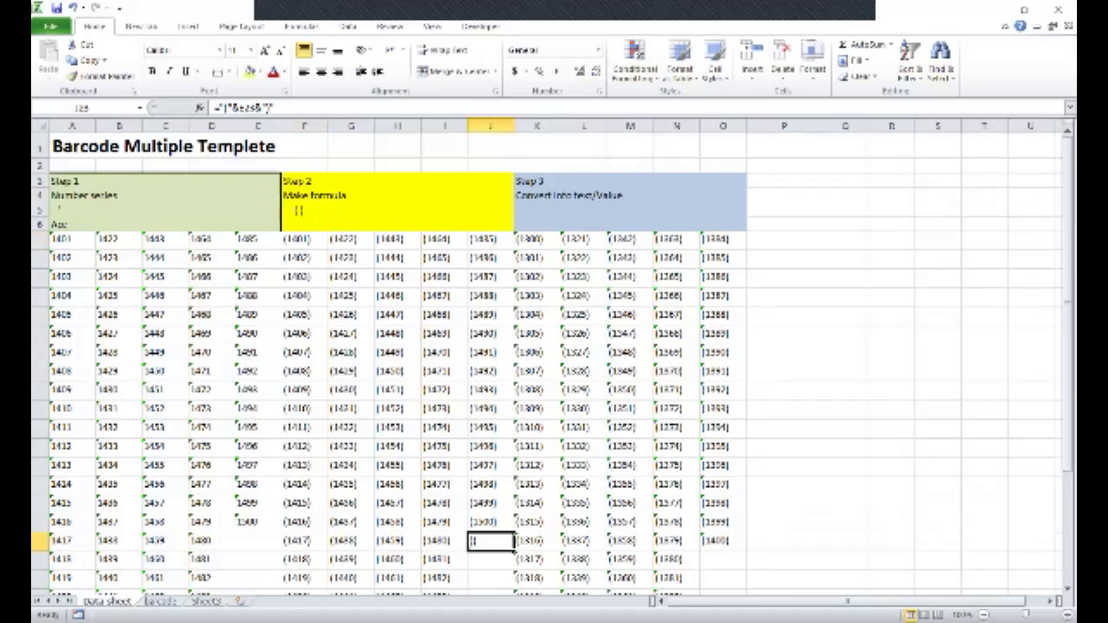
{"action": "key", "text": "Delete"}
{"action": "left_click", "coordinate": [320, 279]}
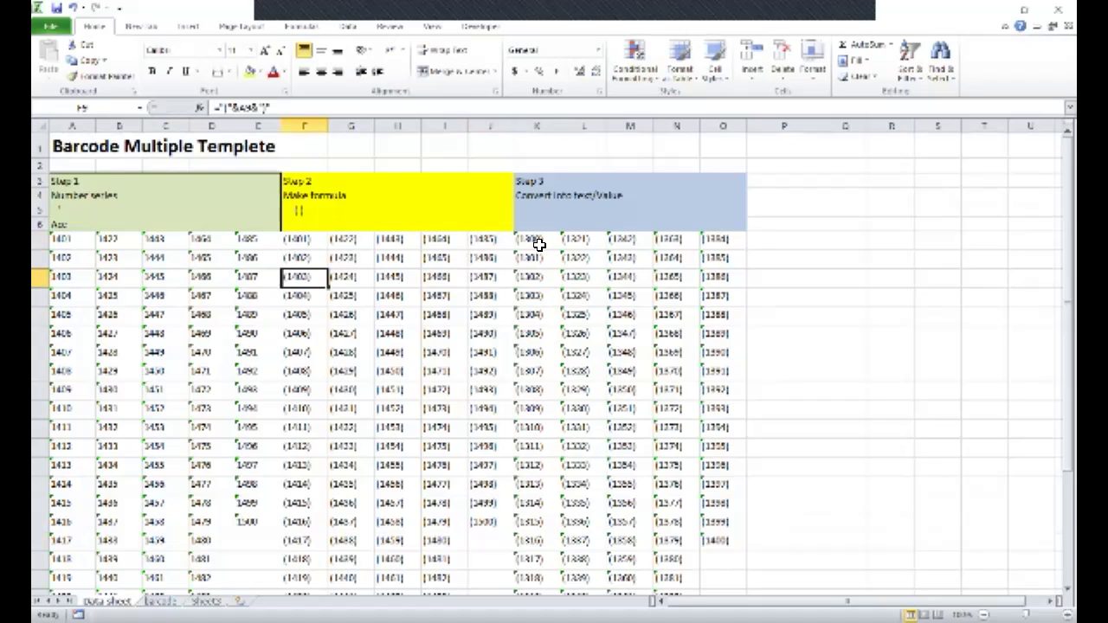
- Copy the bracketed formulas in F7:J27 and paste them as values only into the Step 3 block starting at K7
{"action": "left_click_drag", "start_coordinate": [297, 240], "coordinate": [490, 562]}
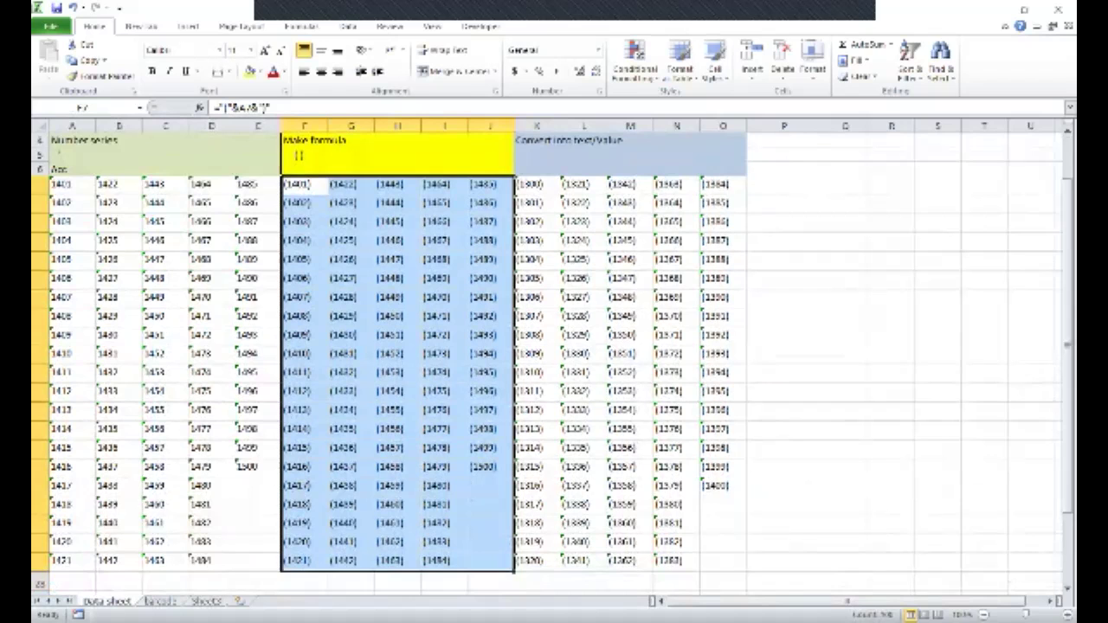
{"action": "key", "text": "ctrl+c"}
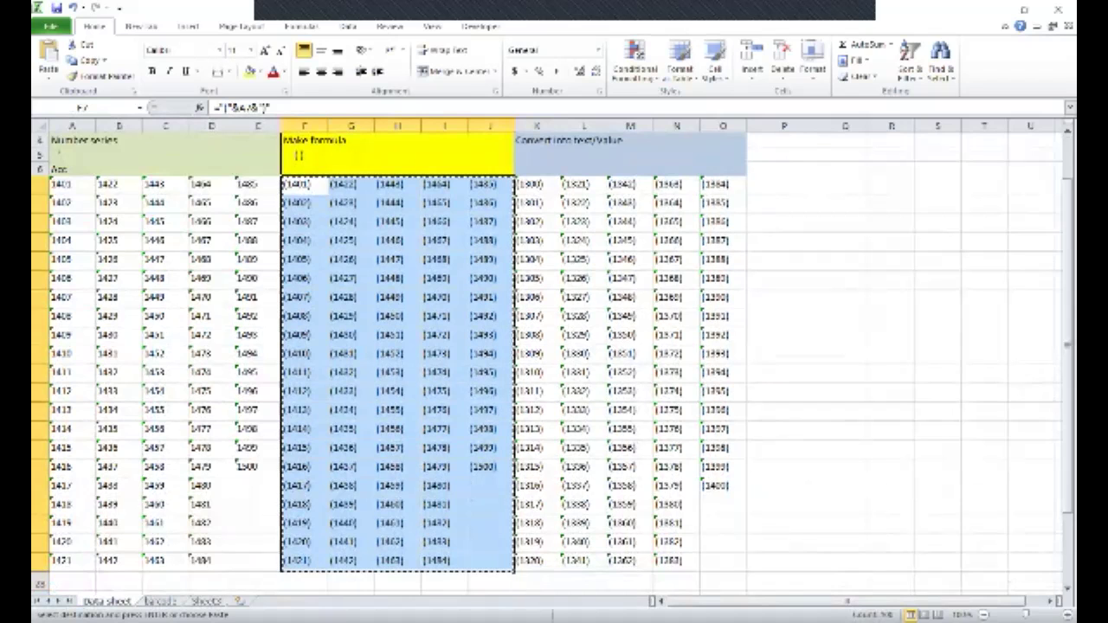
{"action": "left_click", "coordinate": [534, 187]}
{"action": "mouse_move", "coordinate": [534, 187]}
{"action": "left_mouse_down"}
{"action": "mouse_move", "coordinate": [638, 185]}
{"action": "mouse_move", "coordinate": [544, 187]}
{"action": "left_mouse_up"}
{"action": "right_click", "coordinate": [543, 187]}
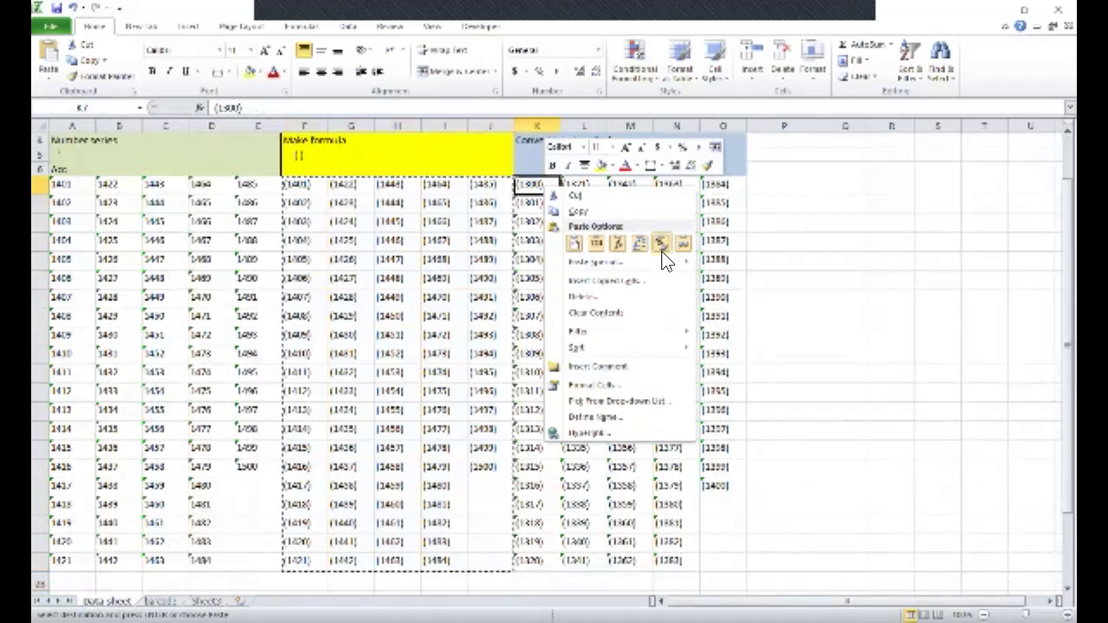
{"action": "mouse_move", "coordinate": [684, 262]}
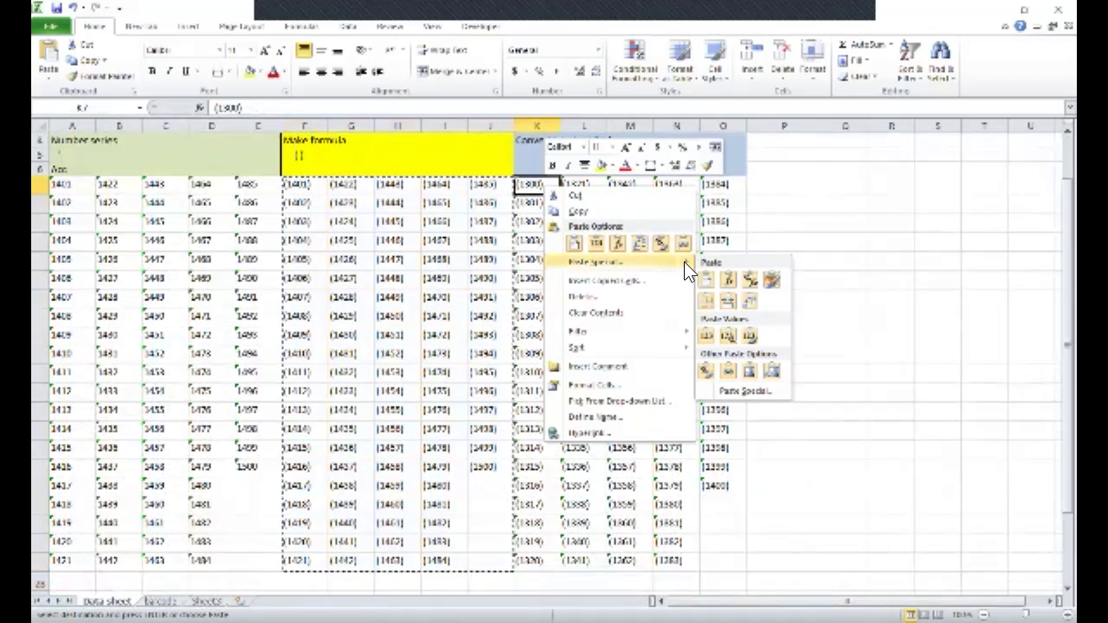
{"action": "left_click", "coordinate": [748, 391]}
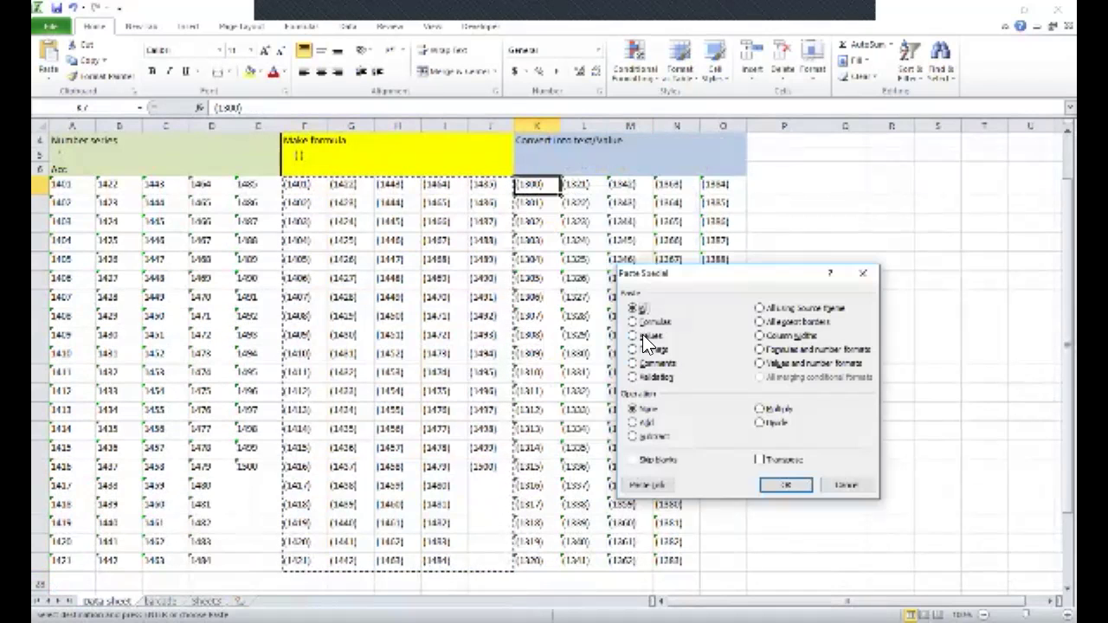
{"action": "left_click", "coordinate": [640, 338]}
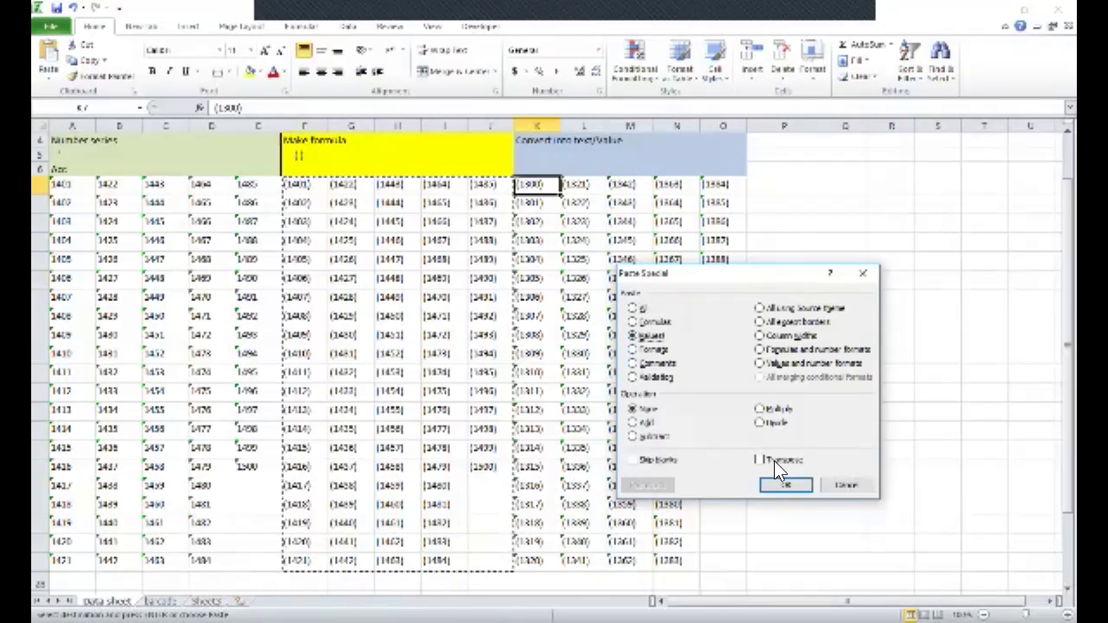
{"action": "left_click", "coordinate": [784, 485]}
- Compare the Step 2 formula cells with the pasted Step 3 values, and end copy mode at K7
{"action": "left_click", "coordinate": [671, 428]}
{"action": "left_click", "coordinate": [364, 258]}
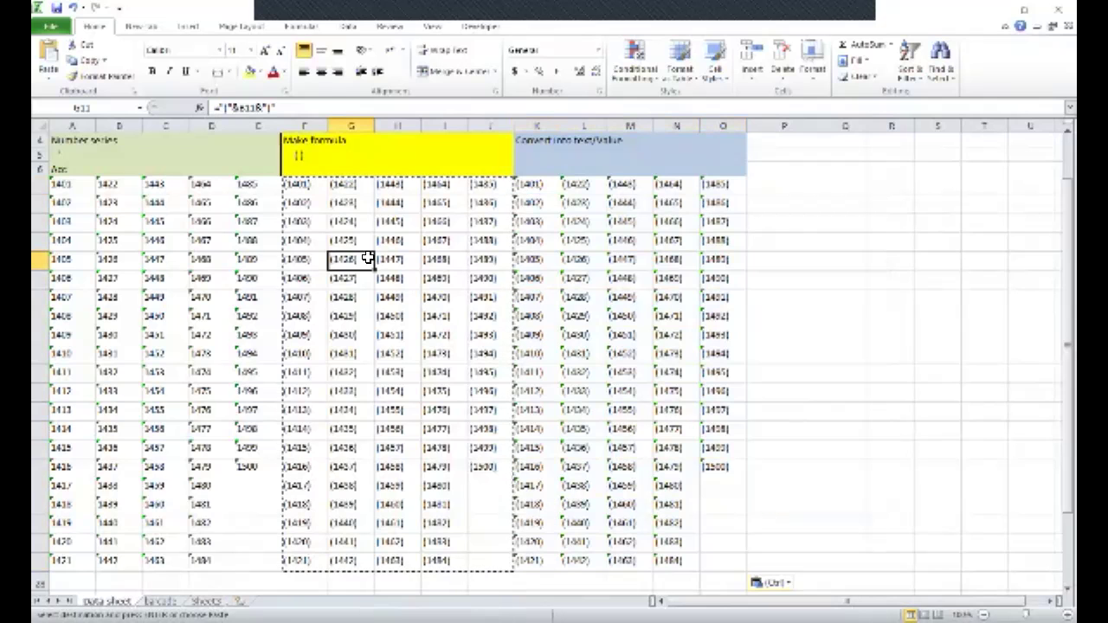
{"action": "left_click", "coordinate": [542, 239]}
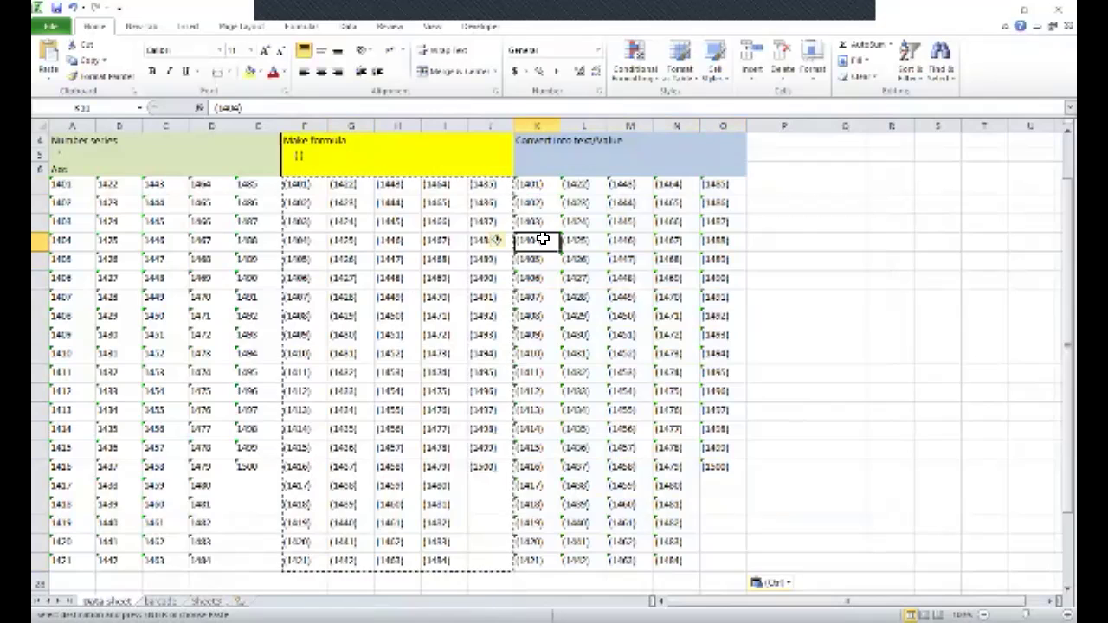
{"action": "left_click", "coordinate": [574, 316]}
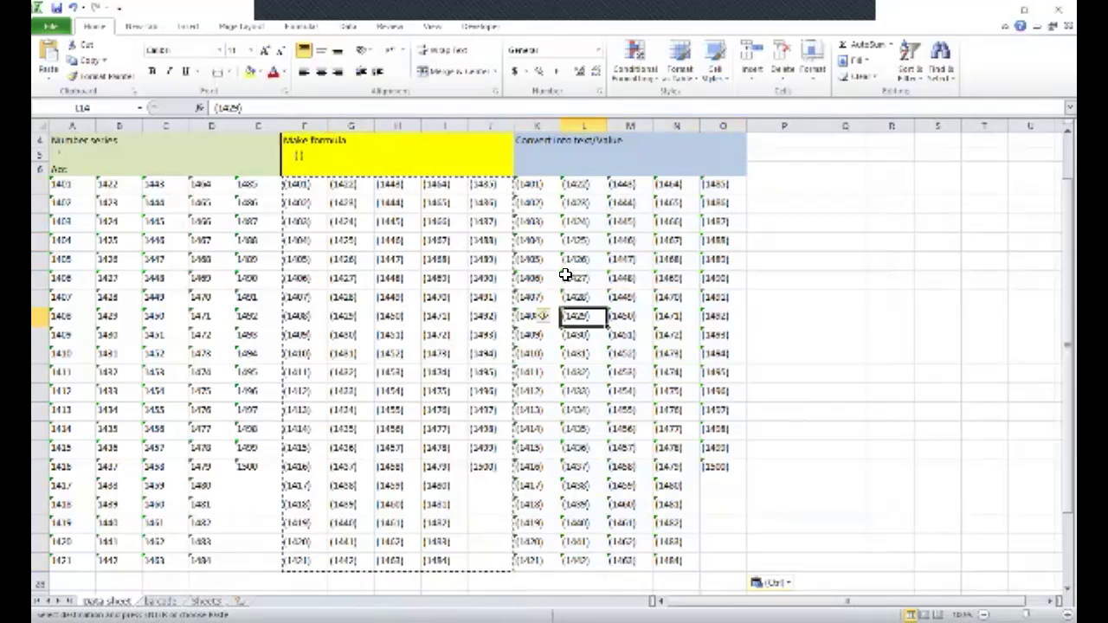
{"action": "scroll", "coordinate": [564, 274], "scroll_direction": "up", "scroll_amount": 1}
{"action": "left_click", "coordinate": [540, 242]}
{"action": "key", "text": "Escape"}
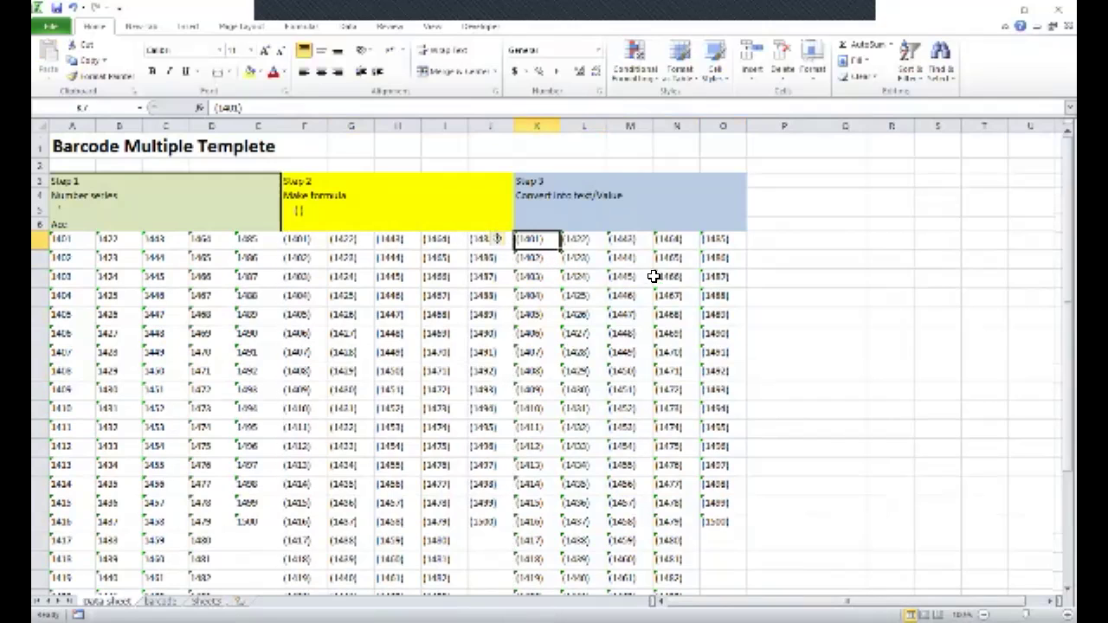
- Examine the bracket formula in F8 and leave it unedited
{"action": "left_click", "coordinate": [112, 257]}
{"action": "left_click", "coordinate": [309, 256]}
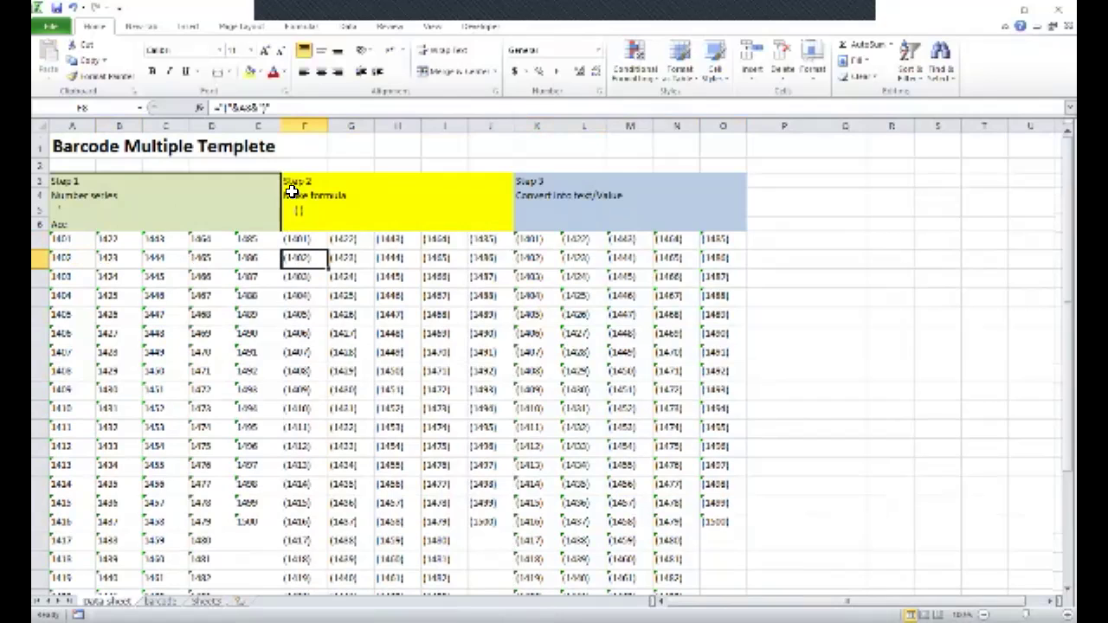
{"action": "left_click_drag", "start_coordinate": [284, 111], "coordinate": [180, 110]}
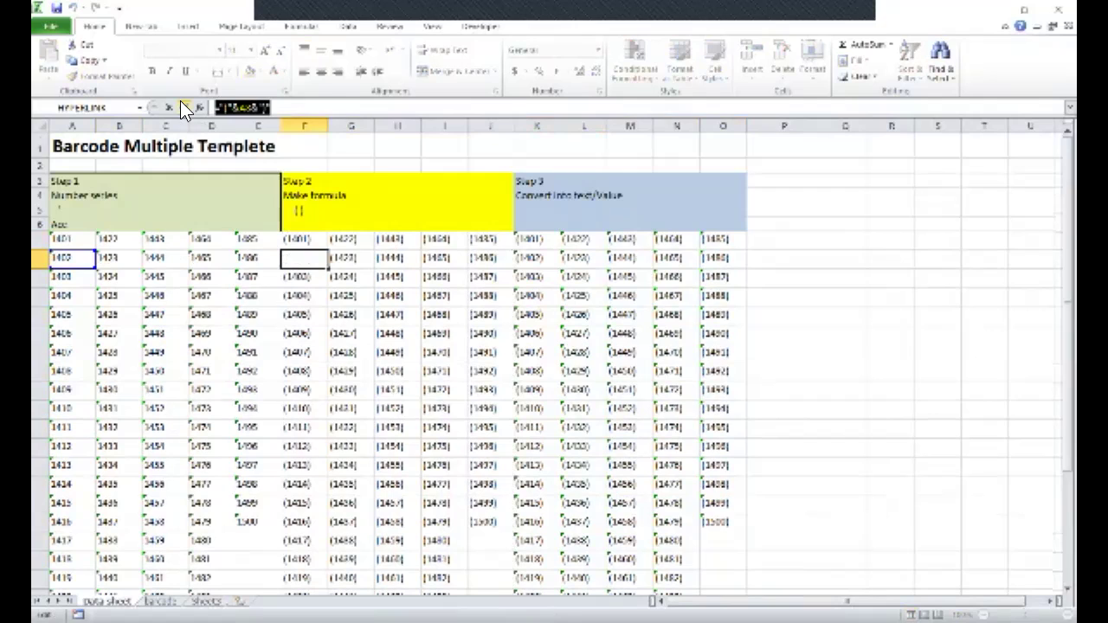
{"action": "left_click", "coordinate": [182, 104]}
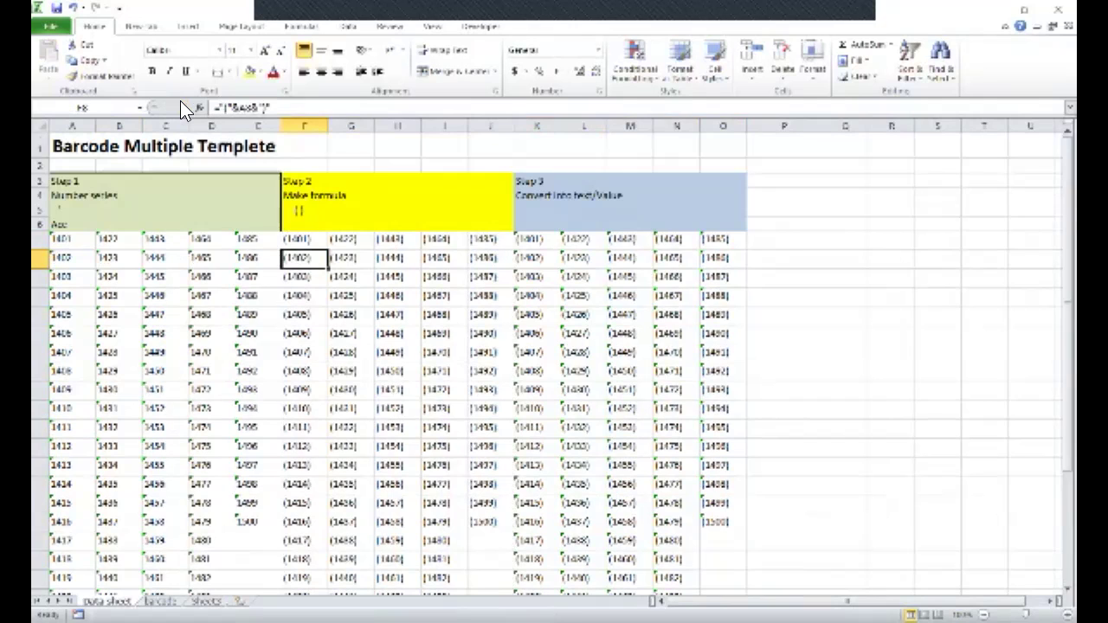
{"action": "key", "text": "ctrl+shift+plus"}
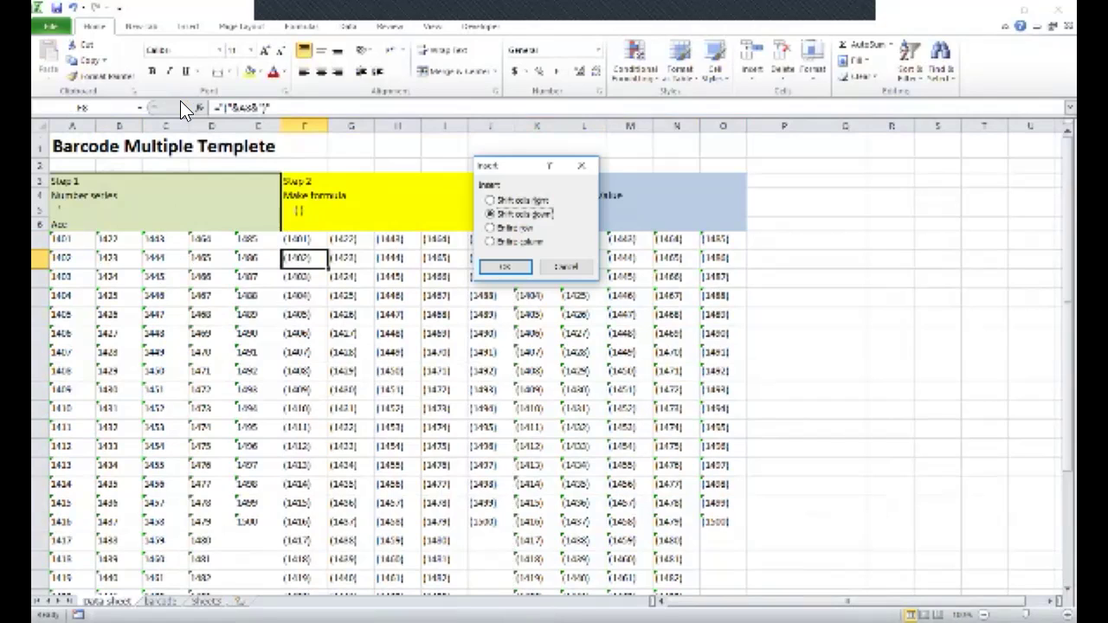
{"action": "key", "text": "Escape"}
{"action": "left_click", "coordinate": [298, 106]}
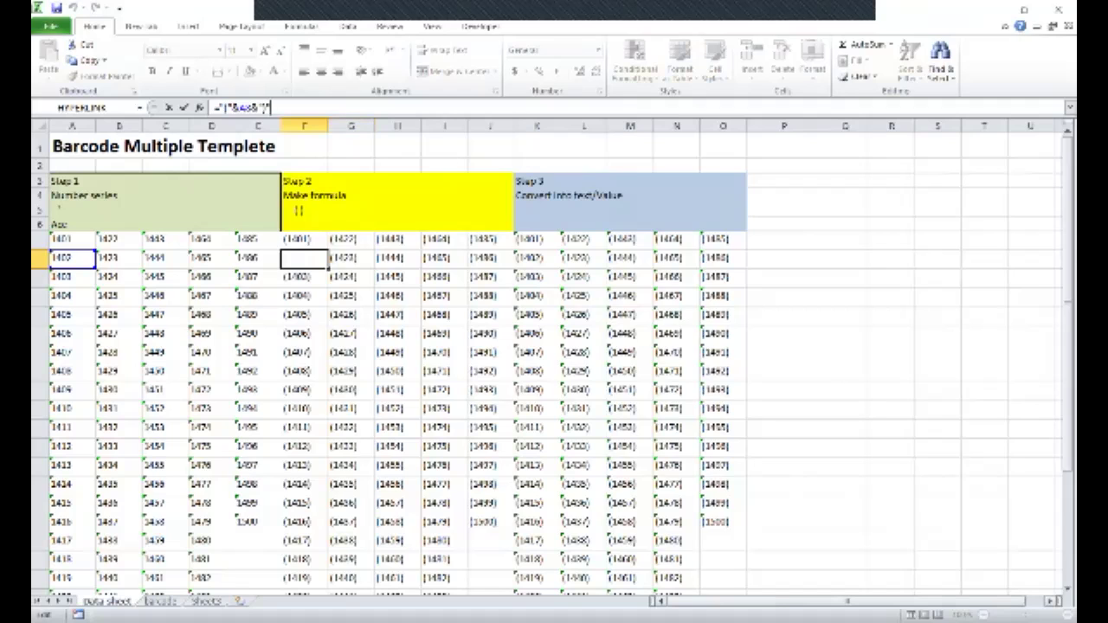
{"action": "left_click", "coordinate": [684, 373]}
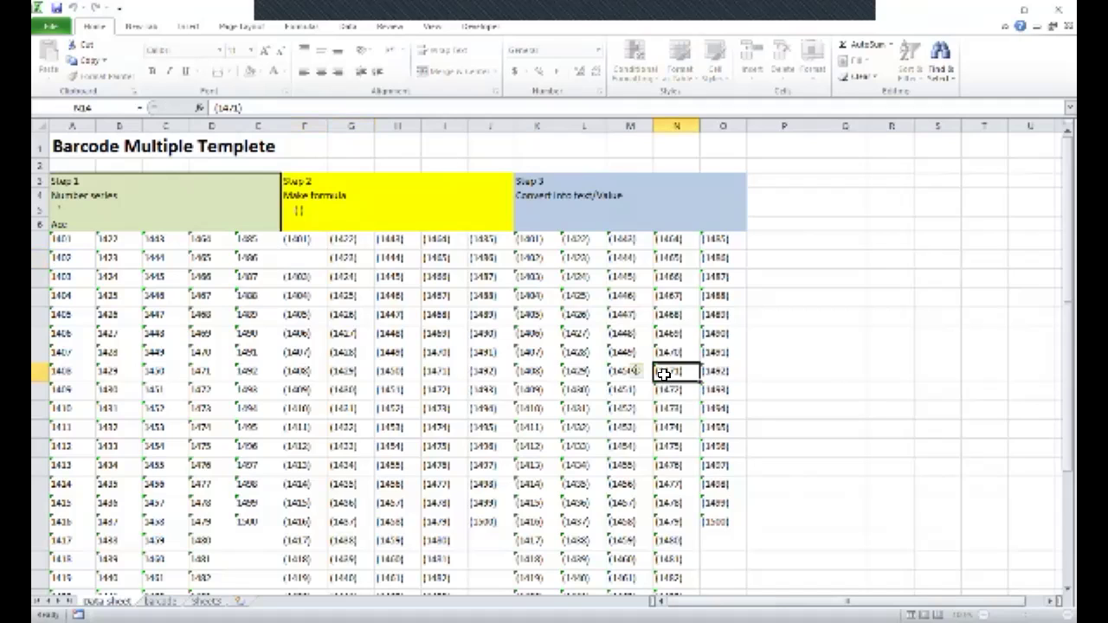
{"action": "left_click", "coordinate": [355, 259]}
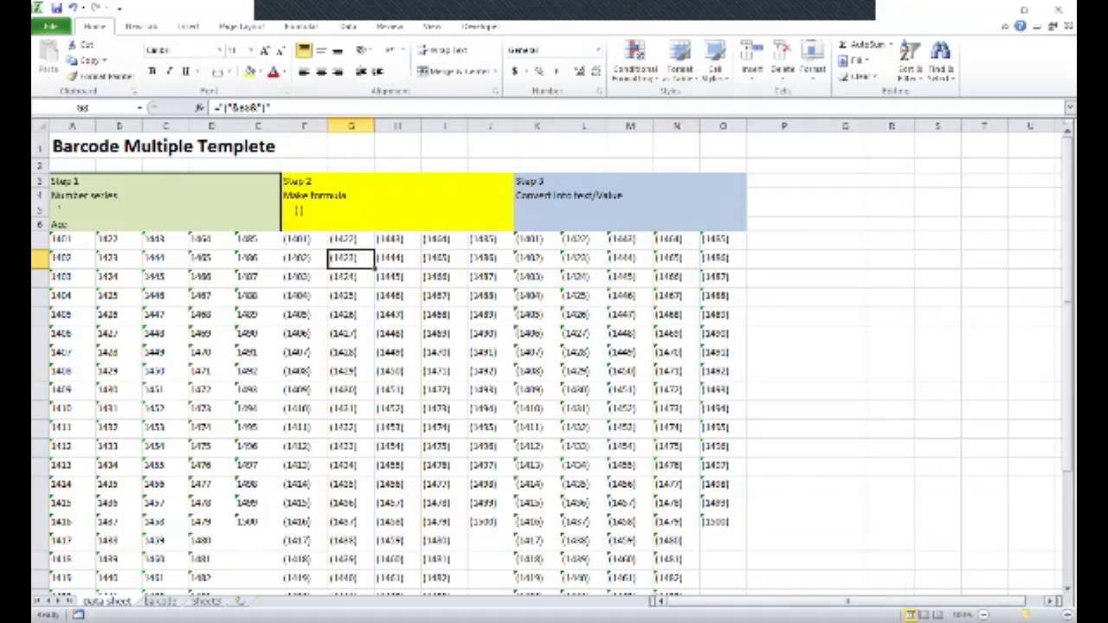
- Enlarge the sheet to examine the bracket formula in G8, and zoom back out to the full template
{"action": "left_click_drag", "start_coordinate": [1027, 615], "coordinate": [1042, 614]}
{"action": "left_click", "coordinate": [269, 108]}
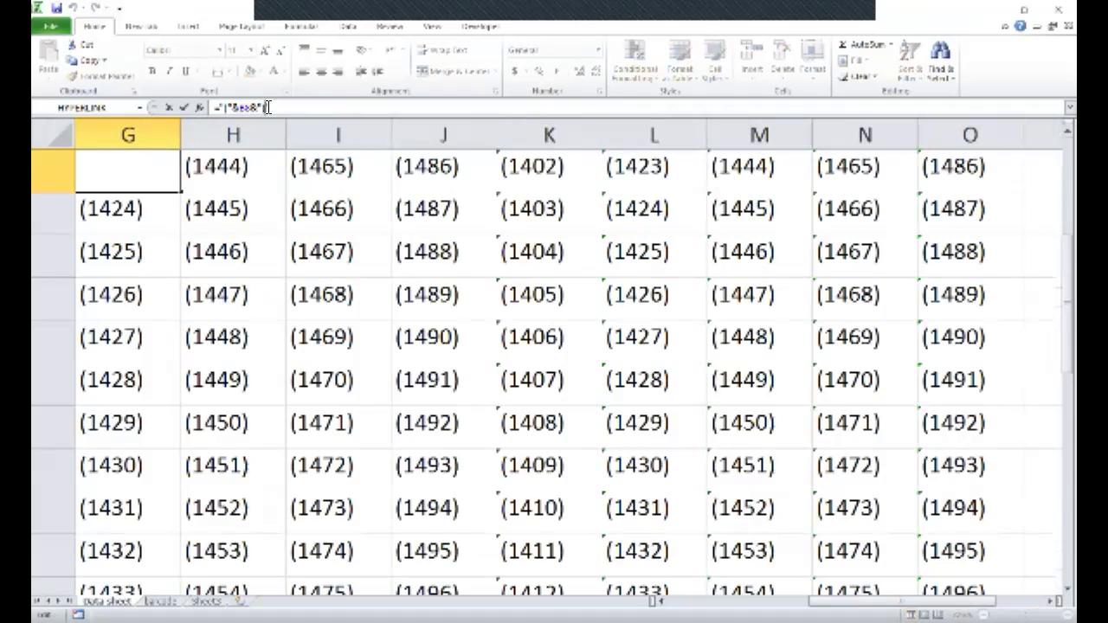
{"action": "left_click_drag", "start_coordinate": [270, 107], "coordinate": [199, 107]}
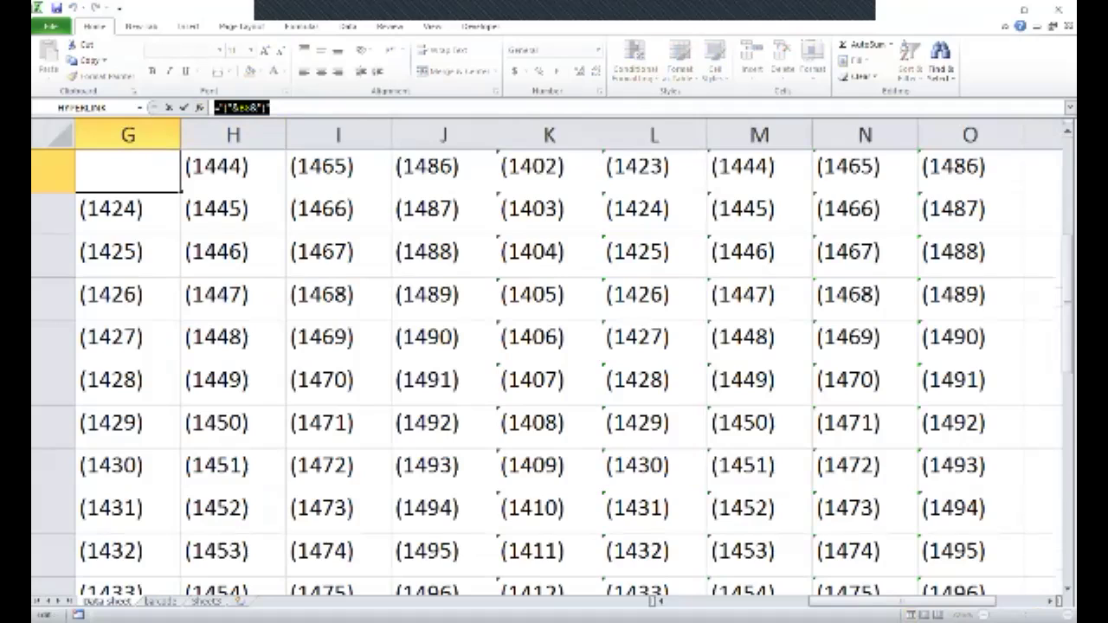
{"action": "left_click", "coordinate": [526, 333]}
{"action": "key", "text": "Escape"}
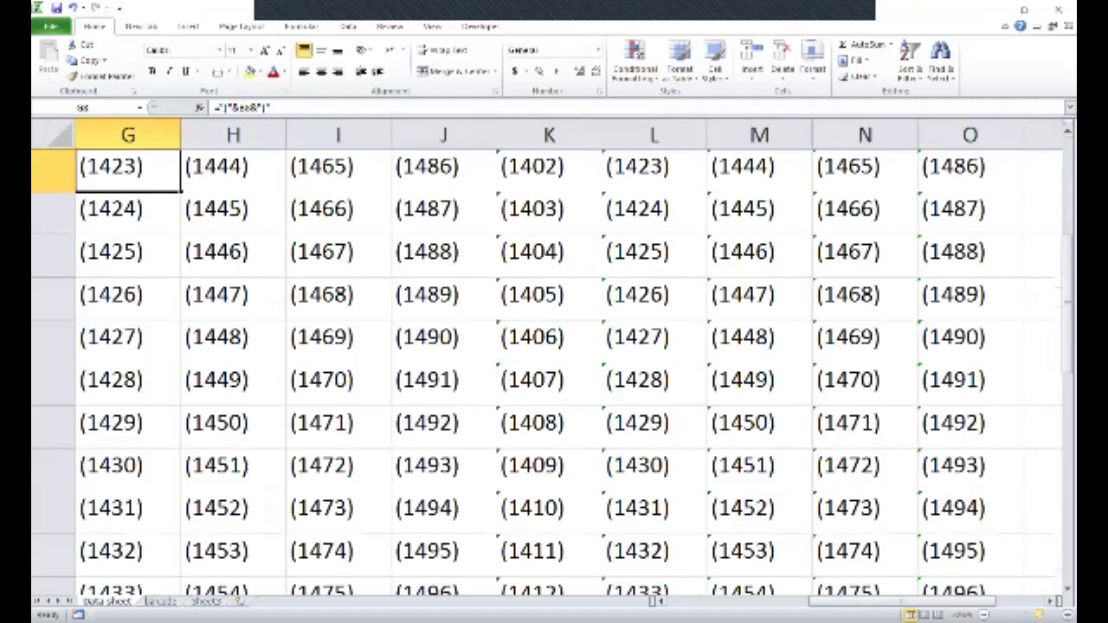
{"action": "left_click_drag", "start_coordinate": [1039, 615], "coordinate": [1021, 614]}
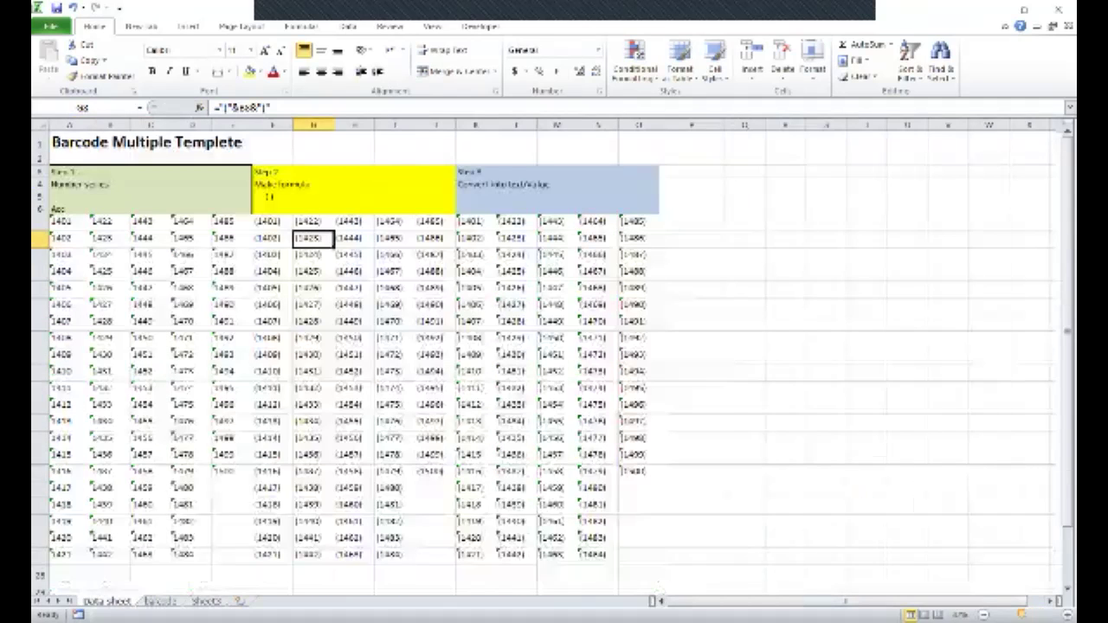
{"action": "left_click", "coordinate": [352, 390]}
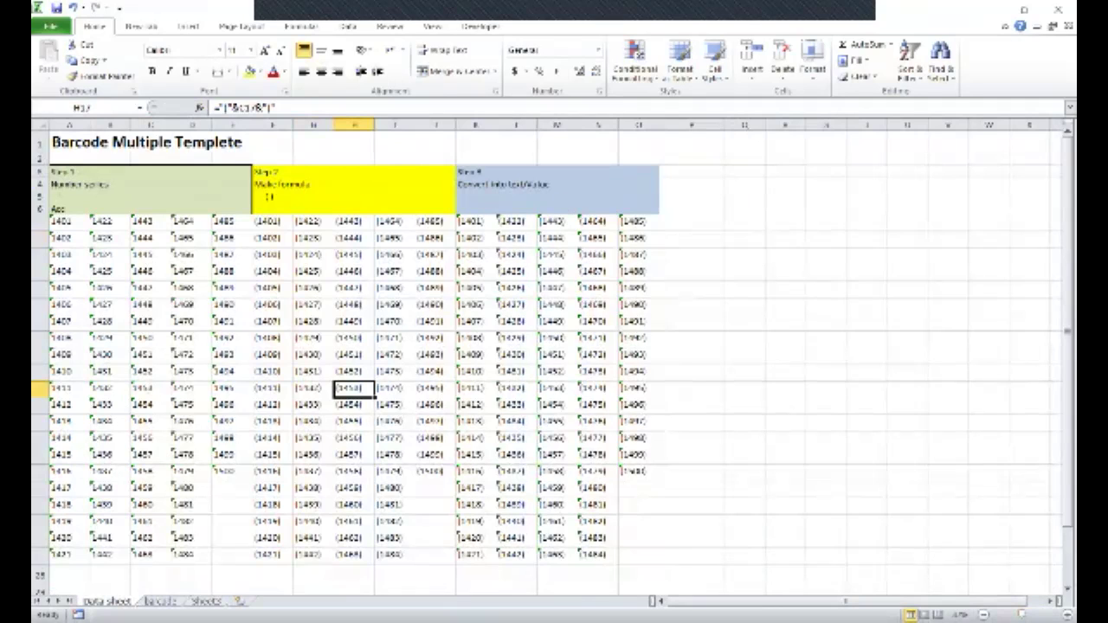
- Copy the Step 3 bracketed values in K7:O27 and paste them over the old barcodes in A2:E22 of the barcode sheet
{"action": "key", "text": "ctrl+Page_Down"}
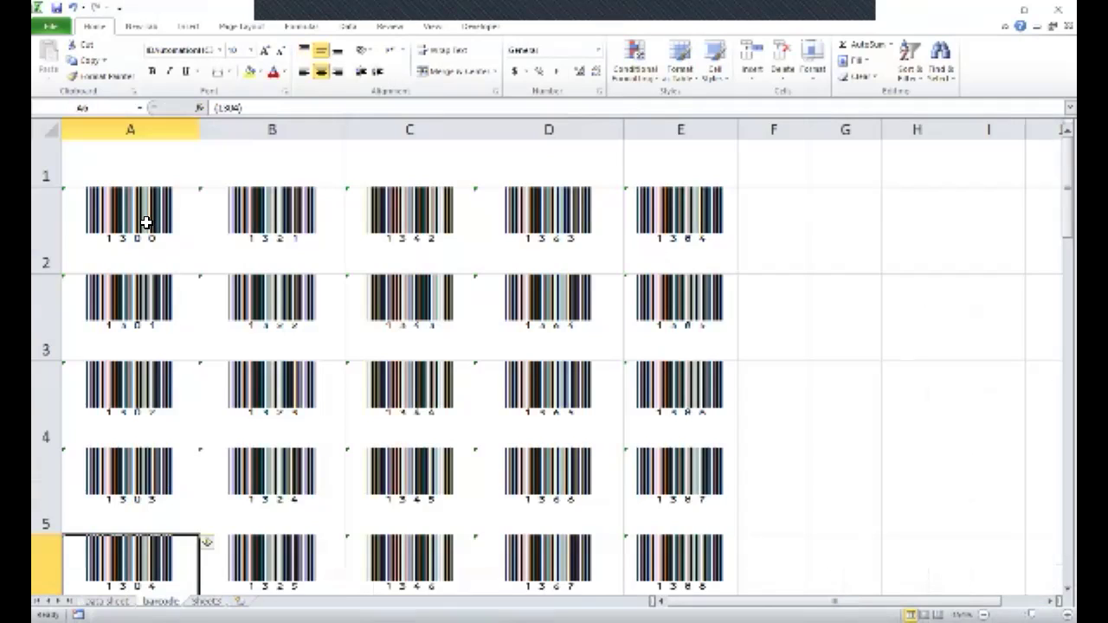
{"action": "left_click", "coordinate": [146, 222]}
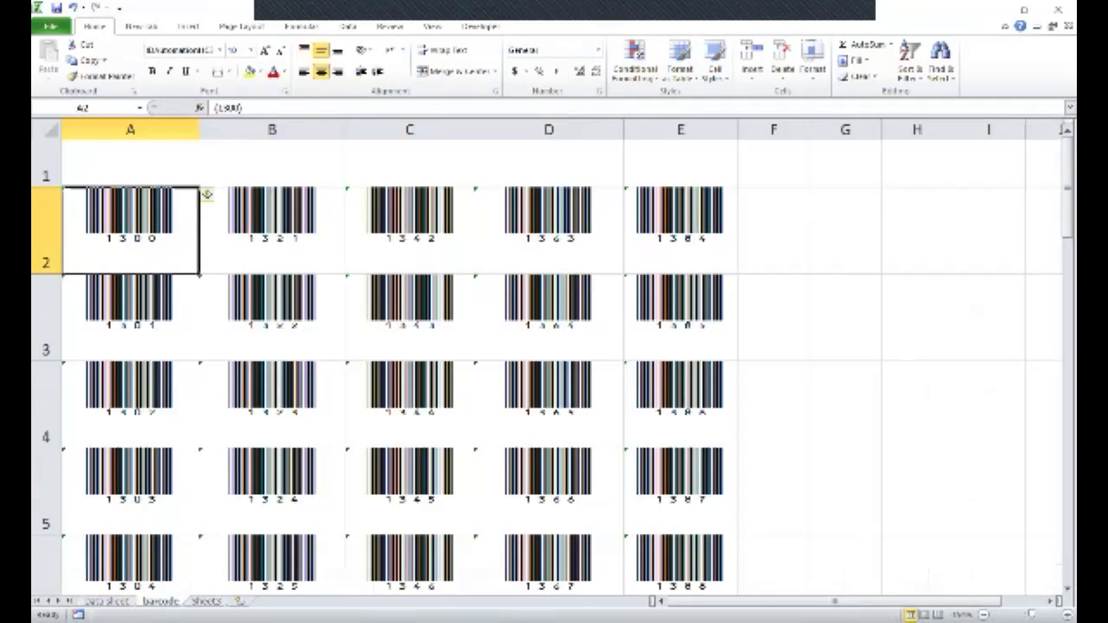
{"action": "key", "text": "ctrl+Page_Up"}
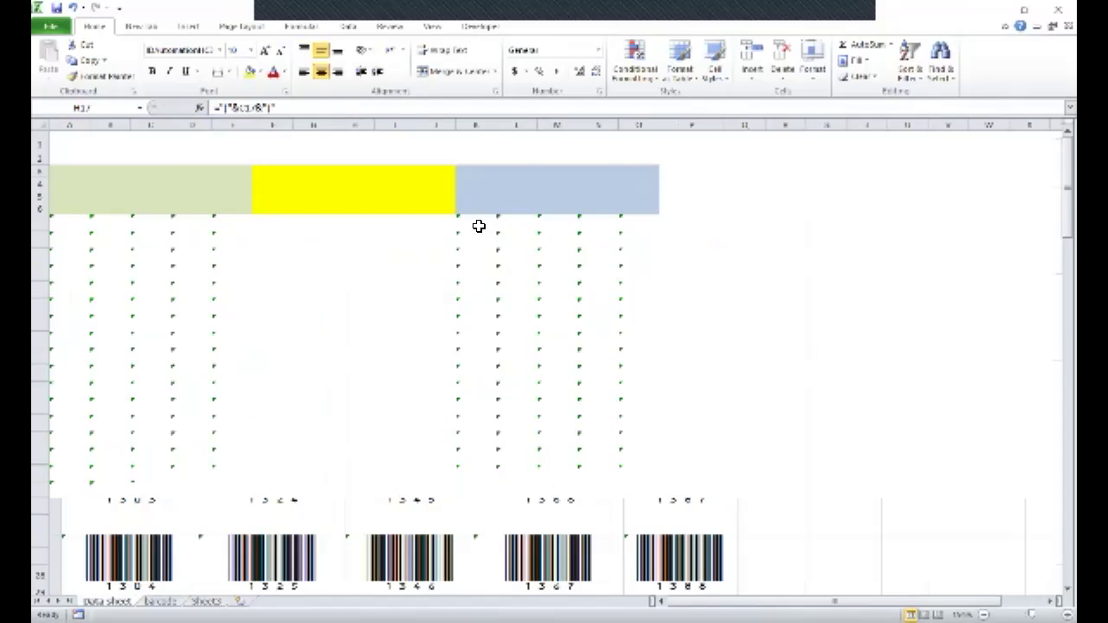
{"action": "left_click_drag", "start_coordinate": [468, 222], "coordinate": [639, 556]}
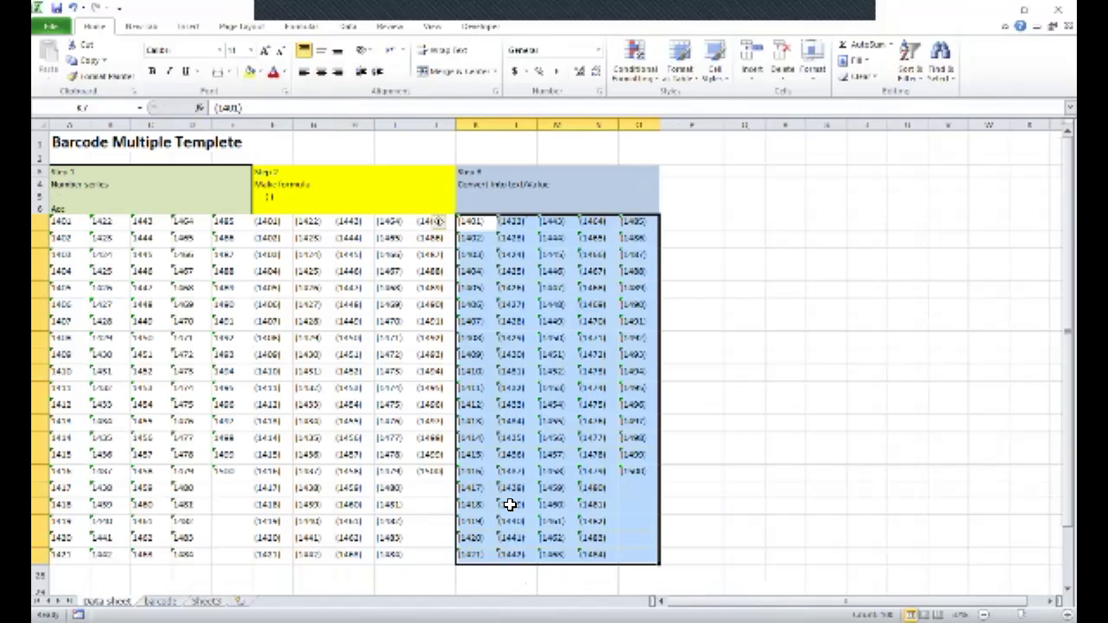
{"action": "key", "text": "ctrl+c"}
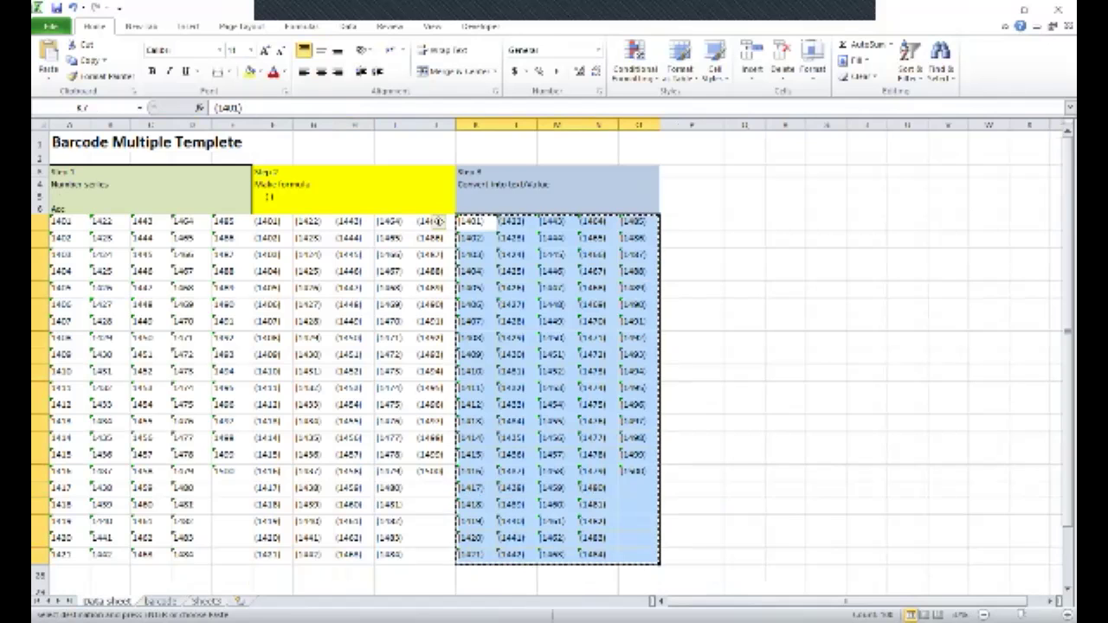
{"action": "left_click", "coordinate": [160, 601]}
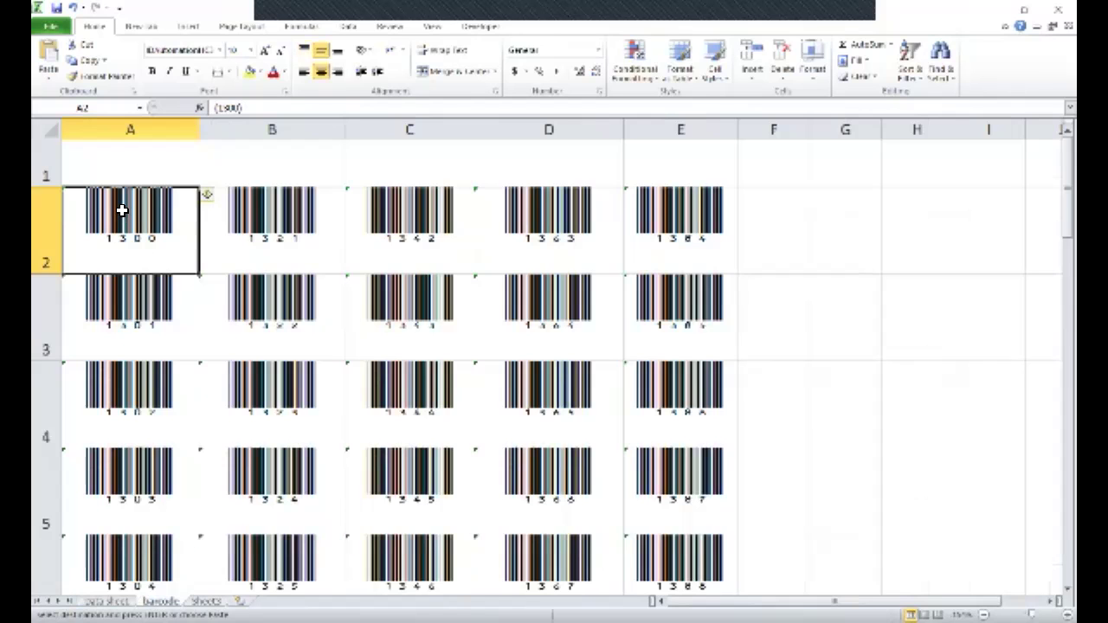
{"action": "left_click_drag", "start_coordinate": [118, 216], "coordinate": [721, 457]}
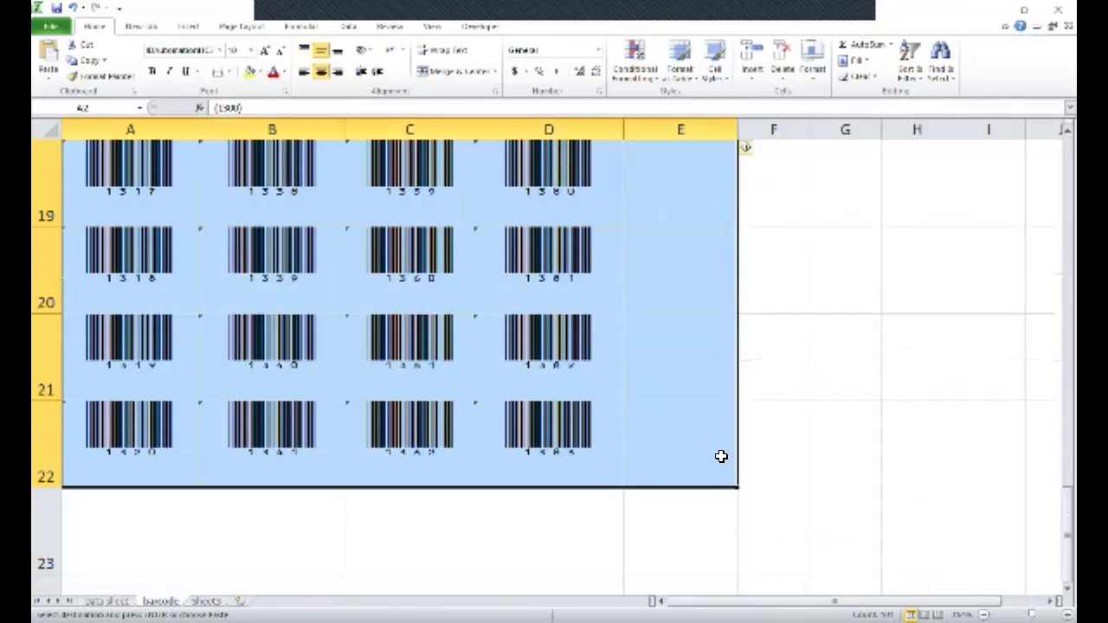
{"action": "key", "text": "ctrl+v"}
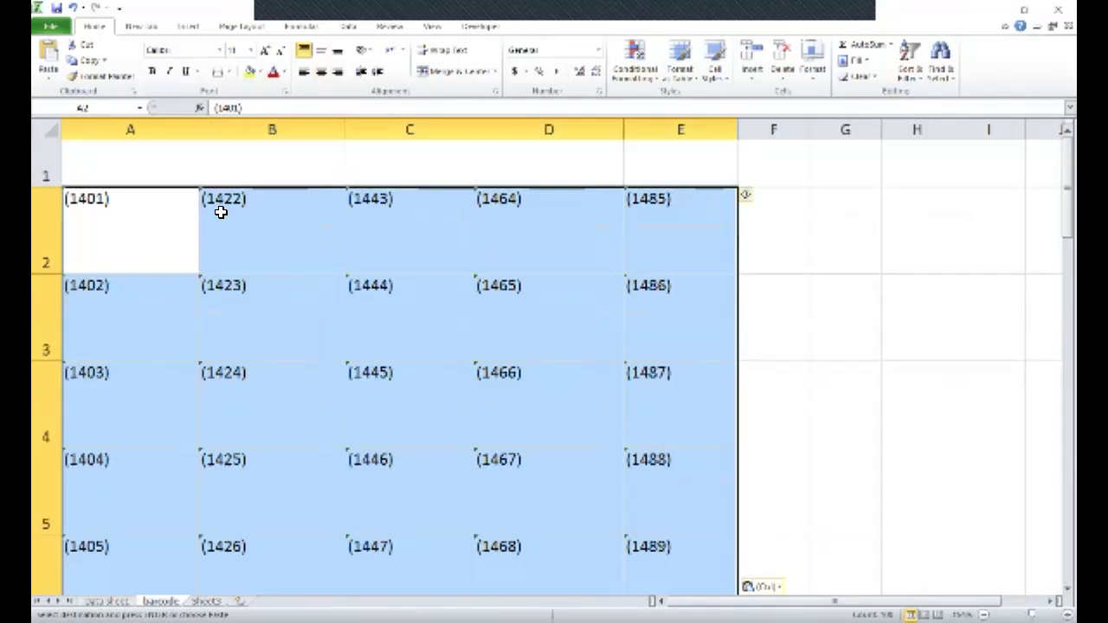
- Paste the copied values over A2:E22 again and apply the IDAutomationHC barcode font to the whole range
{"action": "left_click", "coordinate": [268, 204]}
{"action": "key", "text": "Right"}
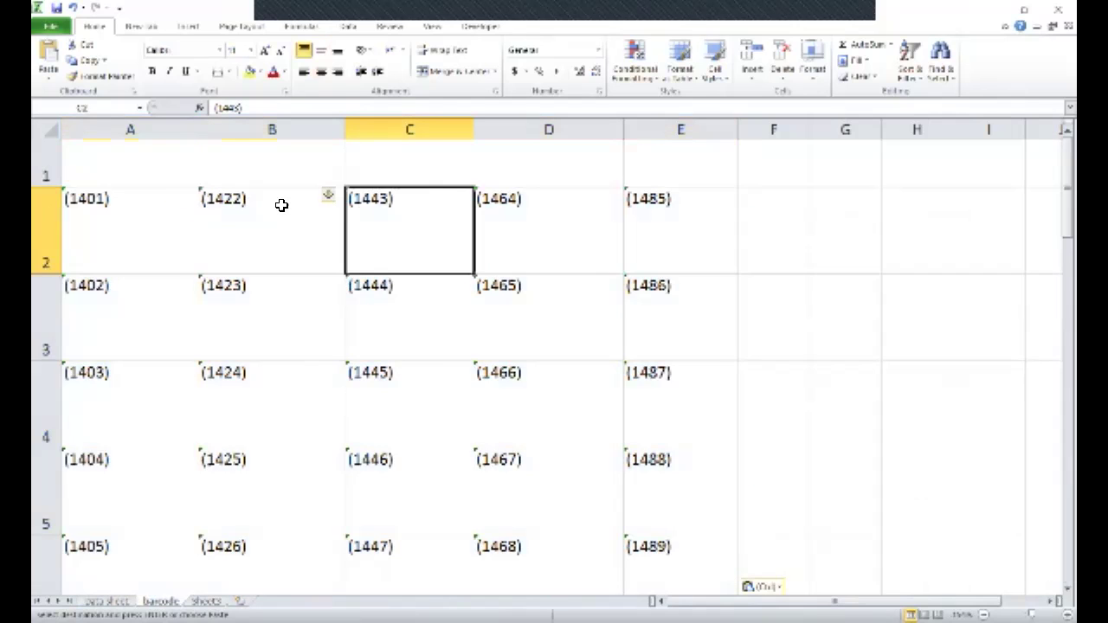
{"action": "left_click_drag", "start_coordinate": [130, 227], "coordinate": [649, 412]}
{"action": "key", "text": "ctrl+v"}
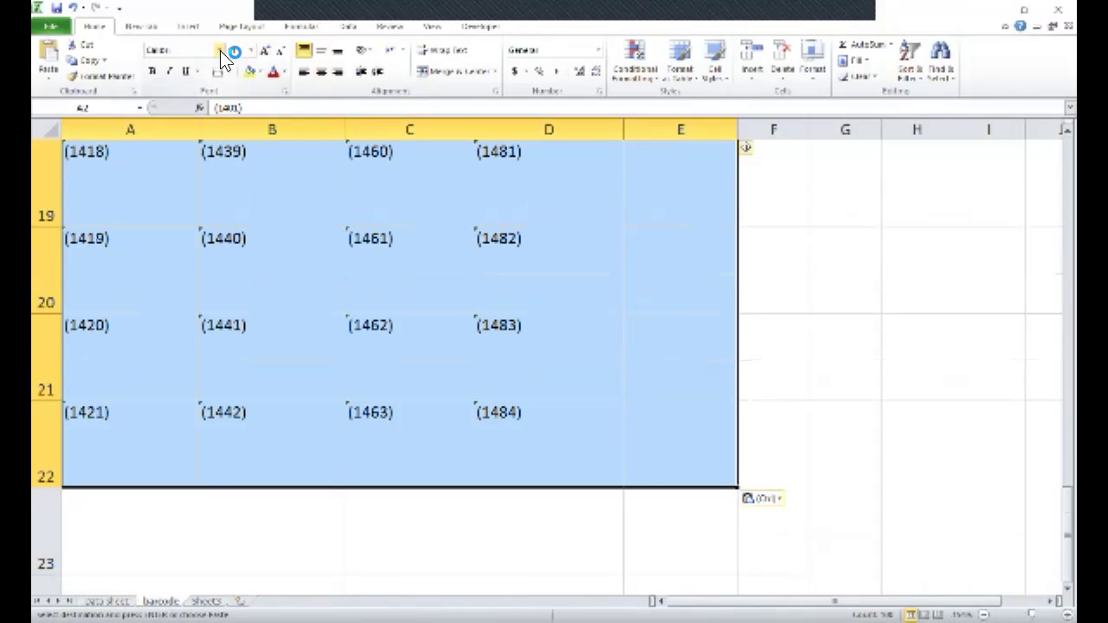
{"action": "left_click", "coordinate": [220, 50]}
{"action": "scroll", "coordinate": [218, 252], "scroll_direction": "down", "scroll_amount": 12}
{"action": "scroll", "coordinate": [220, 251], "scroll_direction": "down", "scroll_amount": 10}
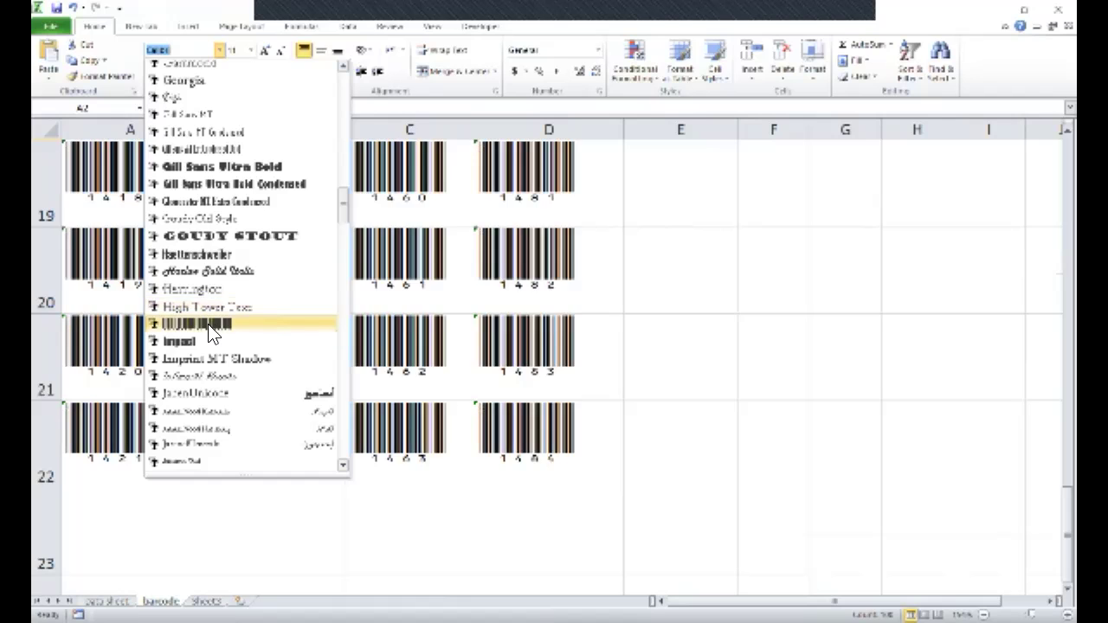
{"action": "left_click", "coordinate": [207, 323]}
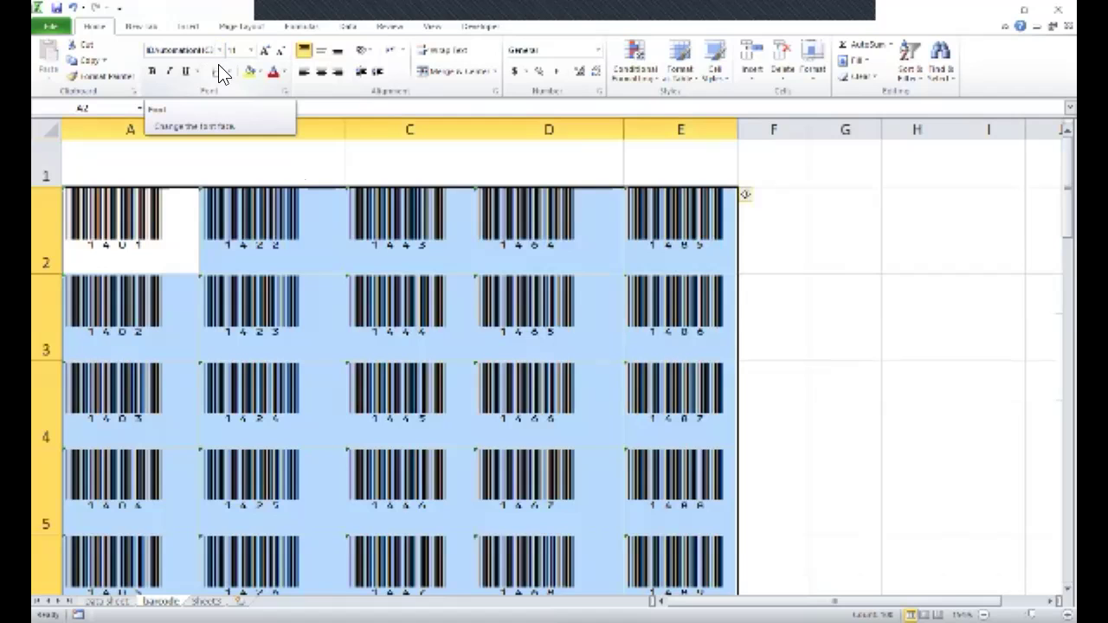
{"action": "left_click", "coordinate": [150, 240]}
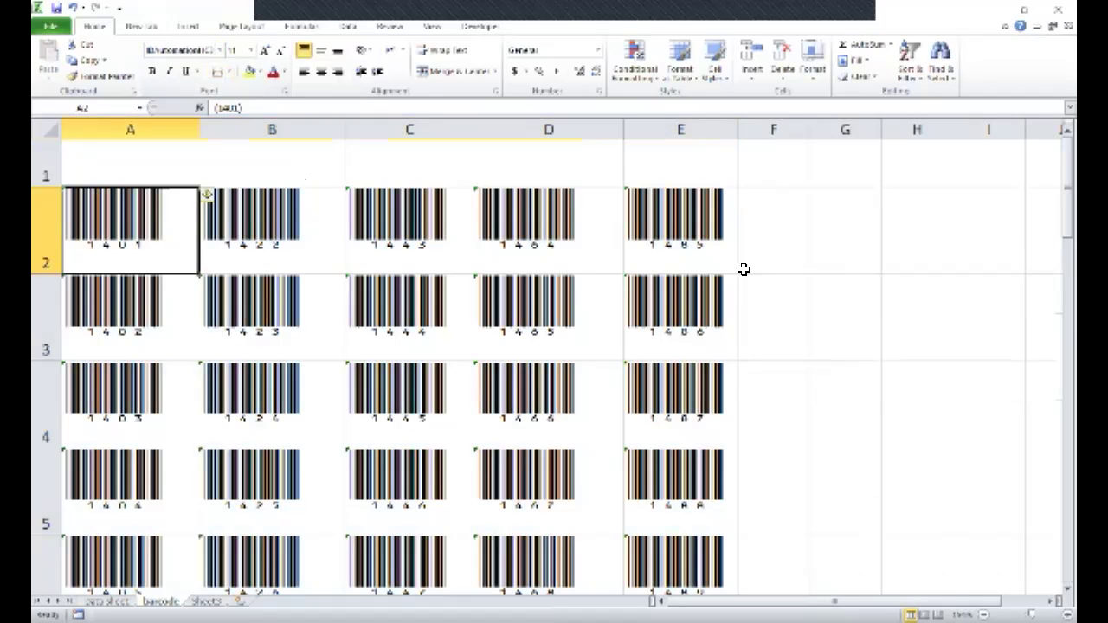
- Enter the test barcode readings 1465, 1487, 1488, 1489 and 1468 in cells G3:G7 beside the barcodes
{"action": "left_click", "coordinate": [830, 333]}
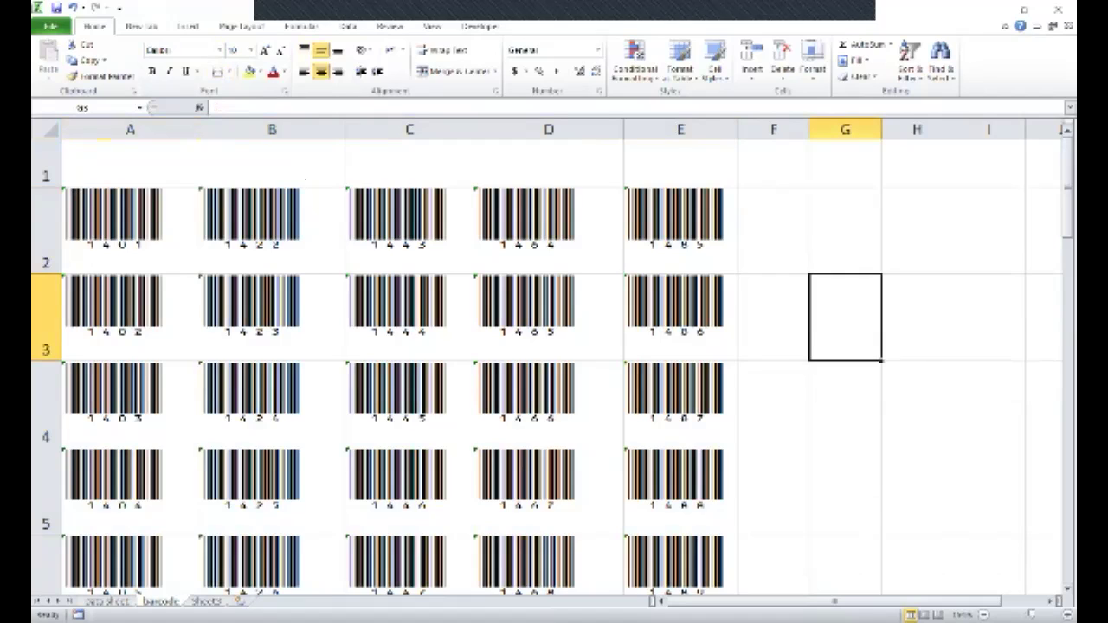
{"action": "type", "text": "1465"}
{"action": "key", "text": "Return"}
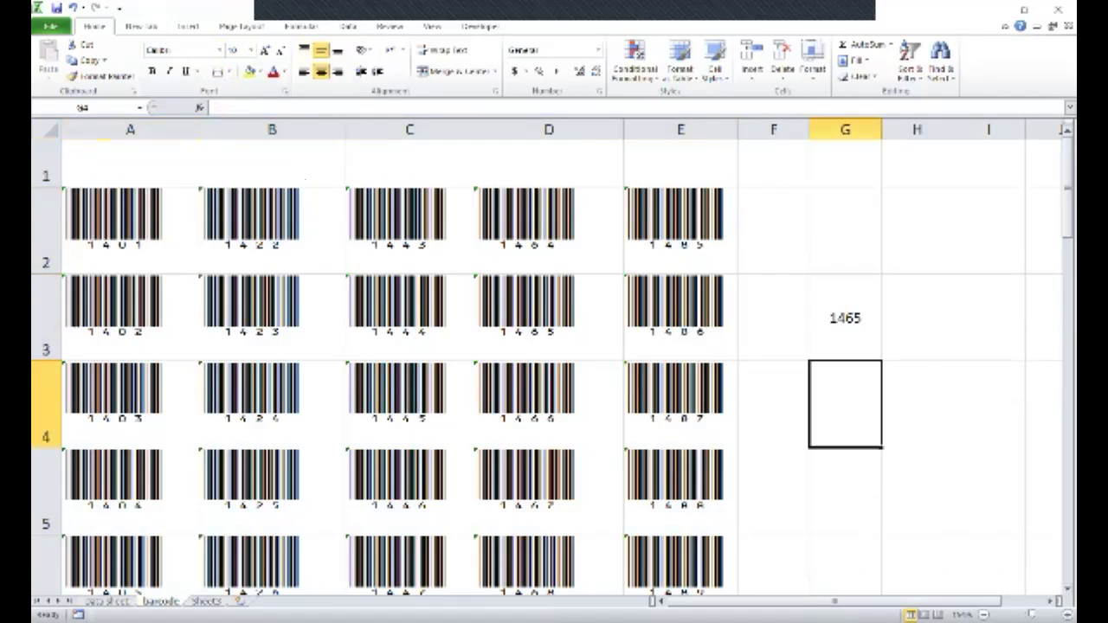
{"action": "type", "text": "1487"}
{"action": "key", "text": "Return"}
{"action": "type", "text": "1"}
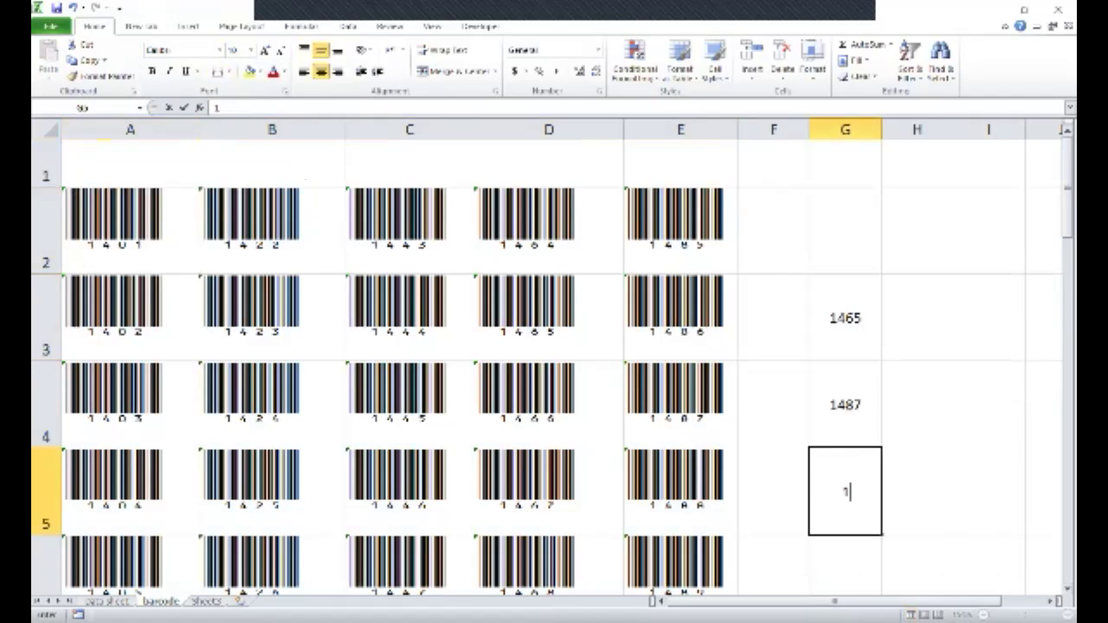
{"action": "type", "text": "488"}
{"action": "key", "text": "Return"}
{"action": "type", "text": "1489"}
{"action": "key", "text": "Return"}
{"action": "type", "text": "1468"}
{"action": "key", "text": "Return"}
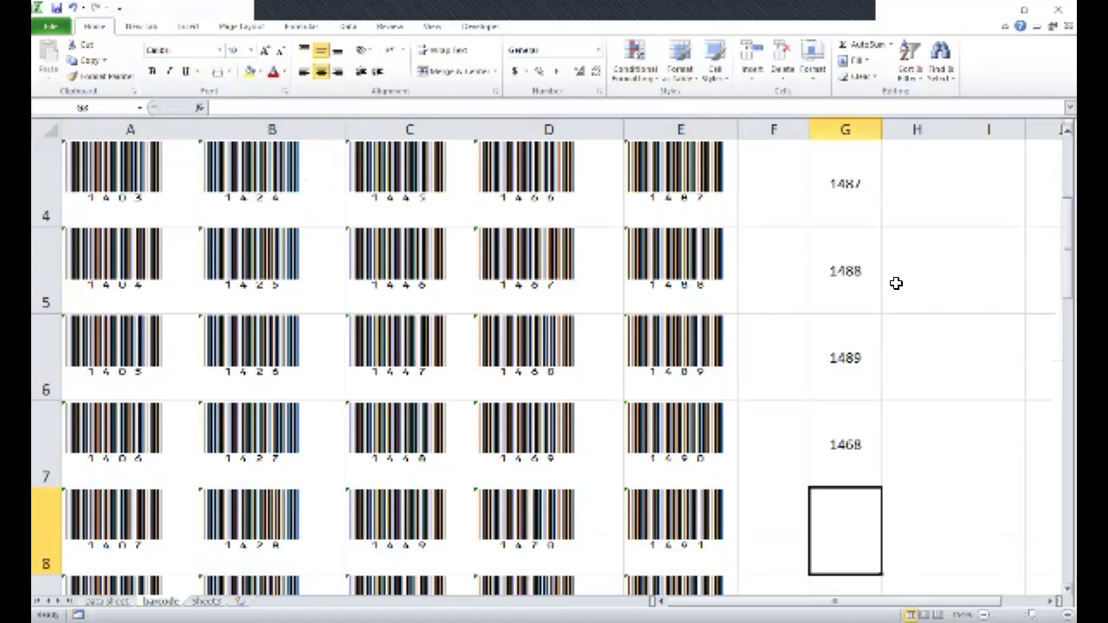
- Clear the test readings from G3:G7
{"action": "left_click", "coordinate": [892, 442]}
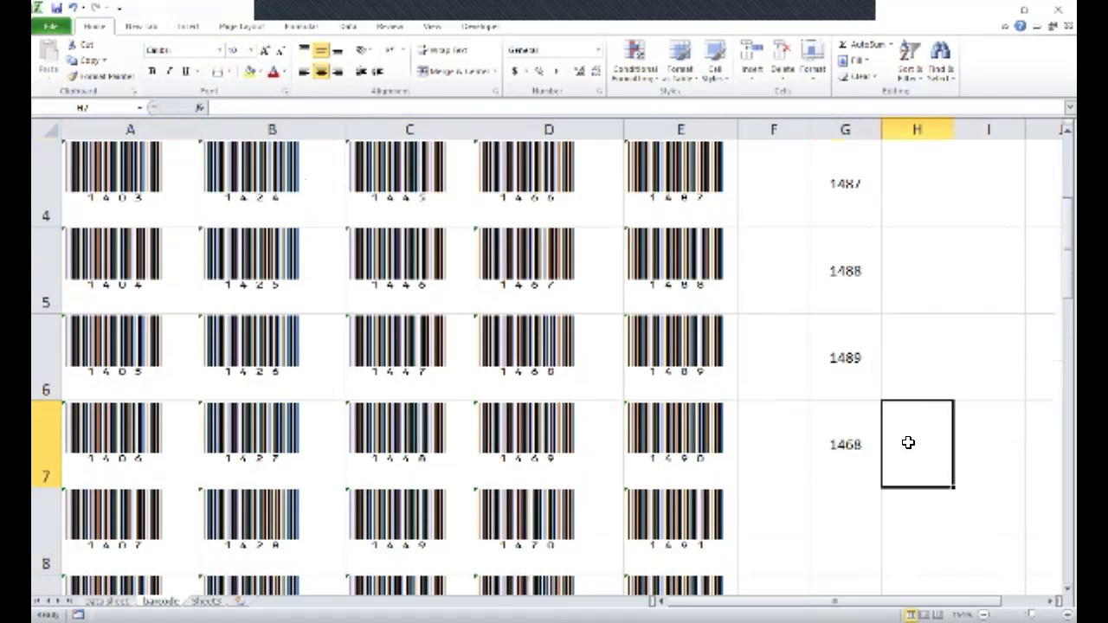
{"action": "scroll", "coordinate": [804, 435], "scroll_direction": "up", "scroll_amount": 1}
{"action": "left_click_drag", "start_coordinate": [860, 317], "coordinate": [870, 458]}
{"action": "scroll", "coordinate": [843, 502], "scroll_direction": "down", "scroll_amount": 1}
{"action": "scroll", "coordinate": [870, 458], "scroll_direction": "up", "scroll_amount": 1}
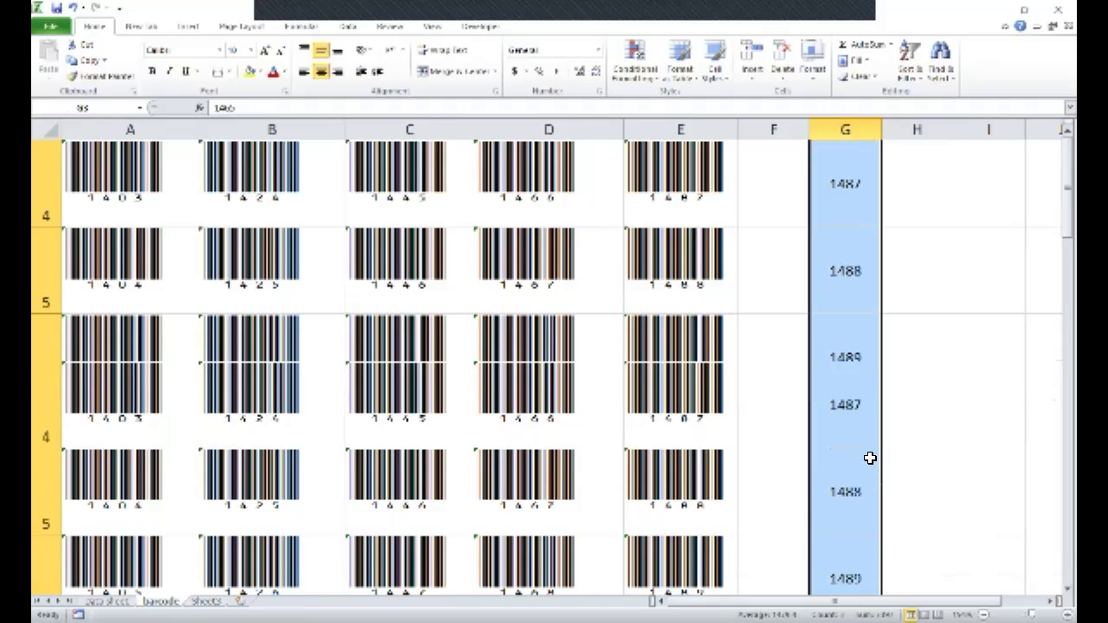
{"action": "key", "text": "Delete"}
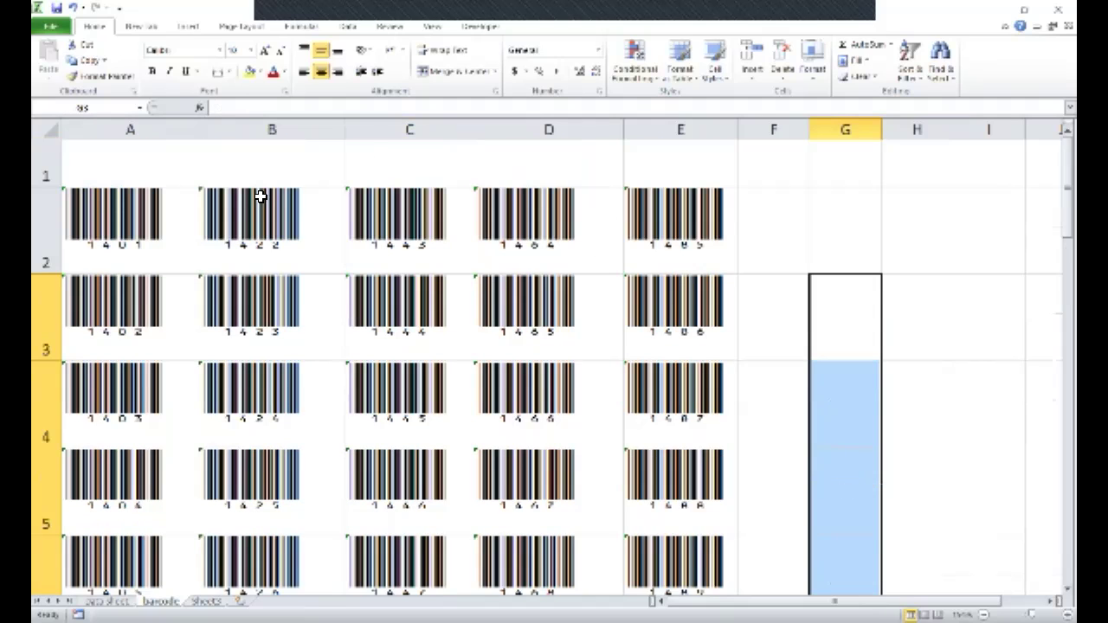
- Send the barcode sheet to the printer and cancel the running print job
{"action": "left_click", "coordinate": [234, 206]}
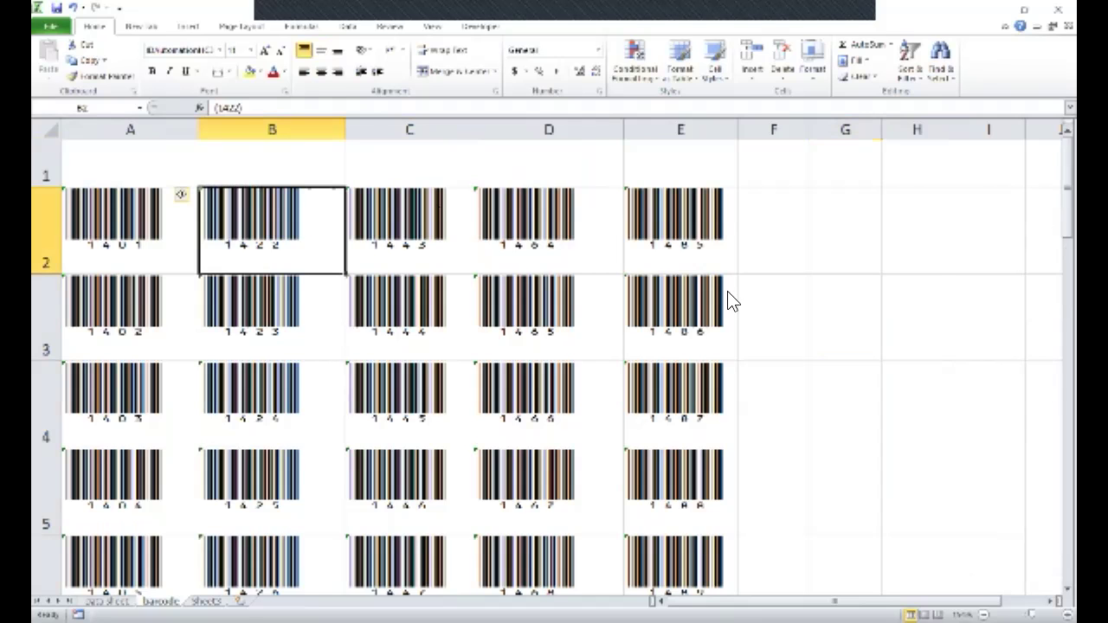
{"action": "key", "text": "ctrl+p"}
{"action": "left_click", "coordinate": [173, 97]}
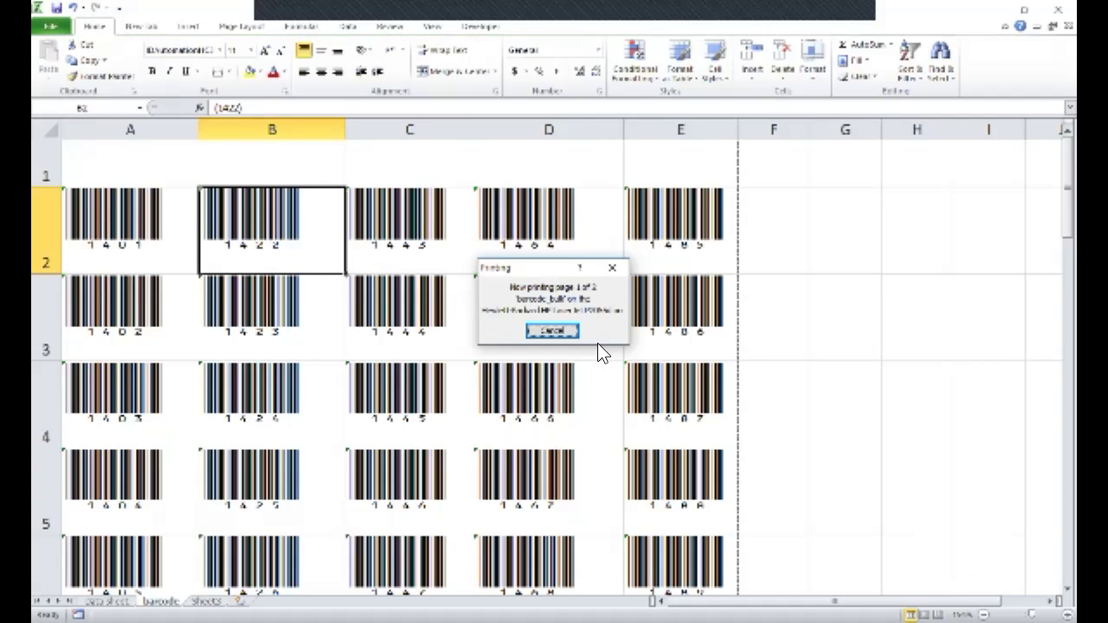
{"action": "left_click", "coordinate": [561, 329]}
{"action": "left_click", "coordinate": [773, 347]}
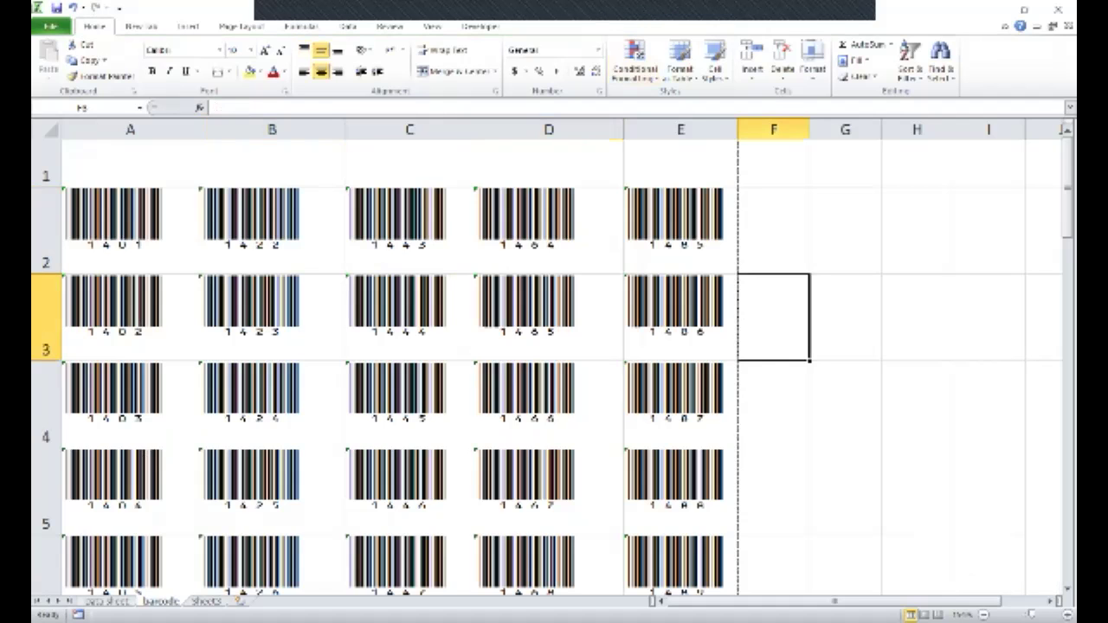
- Compare the generated barcodes with the number series on the Data sheet
{"action": "key", "text": "ctrl+Page_Up"}
{"action": "key", "text": "ctrl+Page_Down"}
{"action": "left_click", "coordinate": [227, 420]}
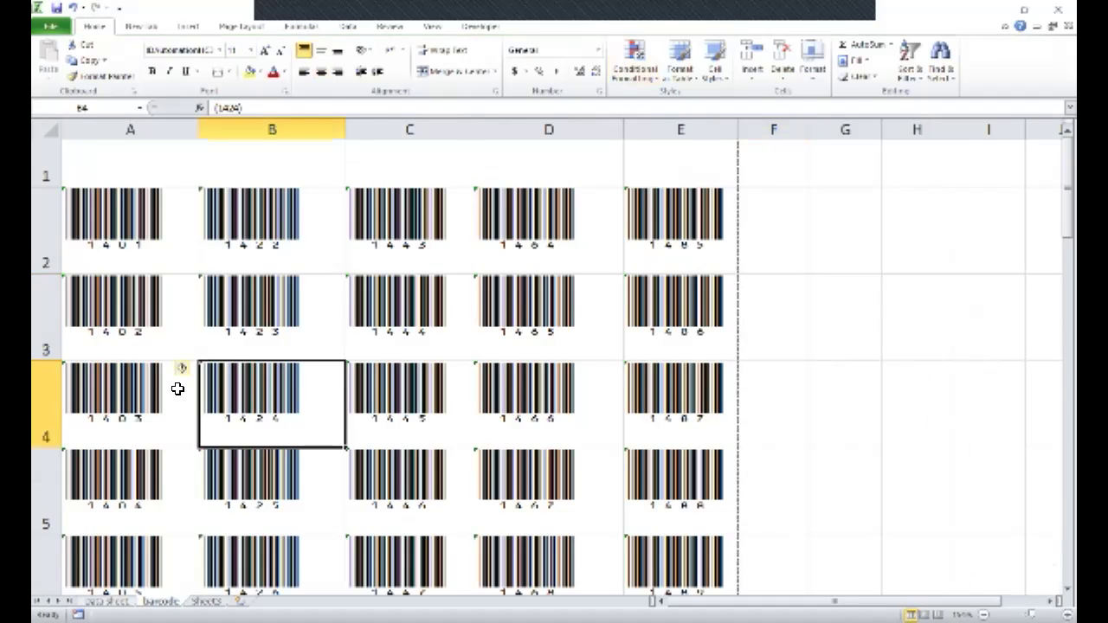
{"action": "key", "text": "ctrl+Page_Up"}
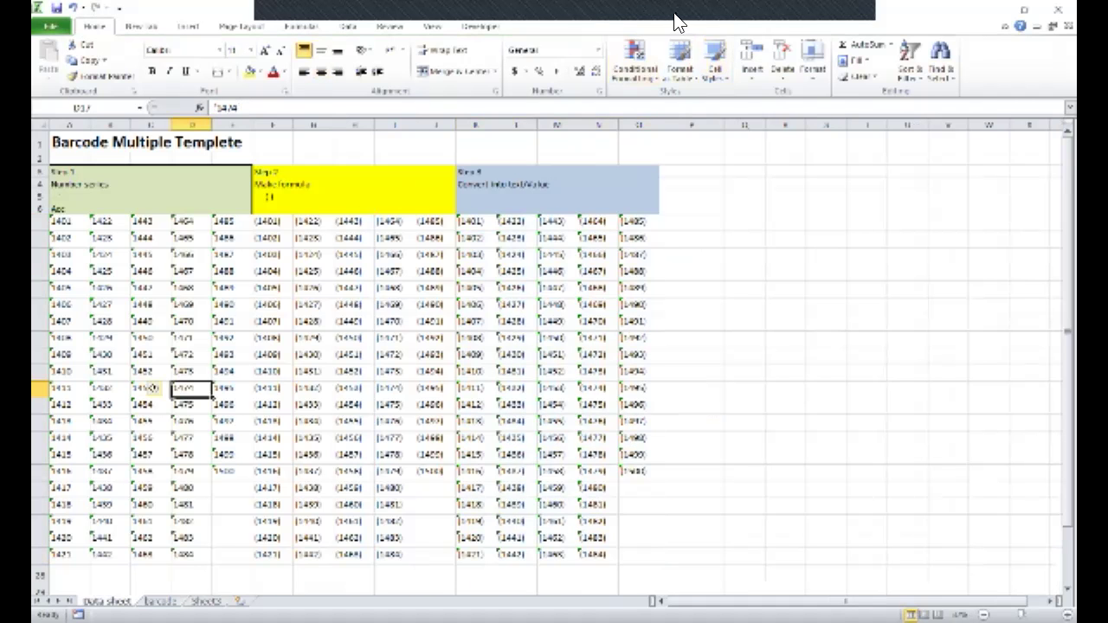